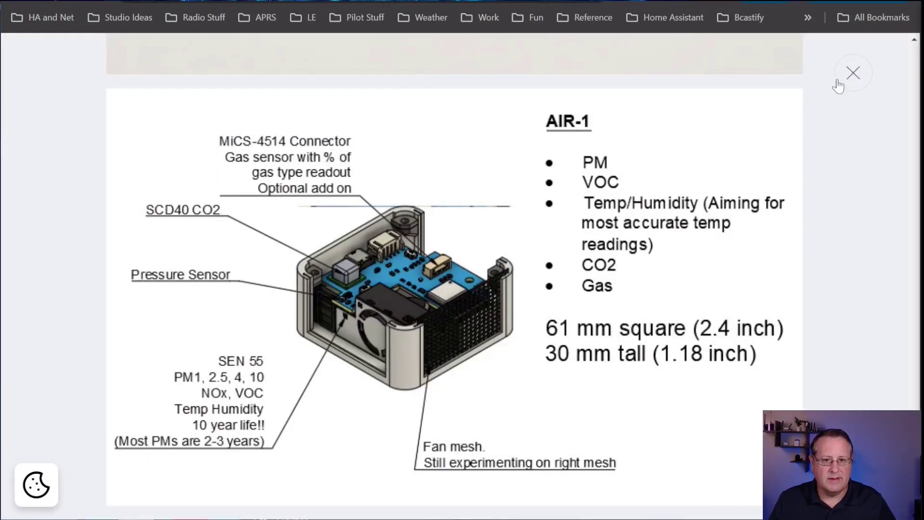
Close the enlarged AIR-1 diagram to get back to the product page
{"action": "left_click", "coordinate": [851, 73]}
{"action": "scroll", "coordinate": [408, 231], "scroll_direction": "up", "scroll_amount": 10}
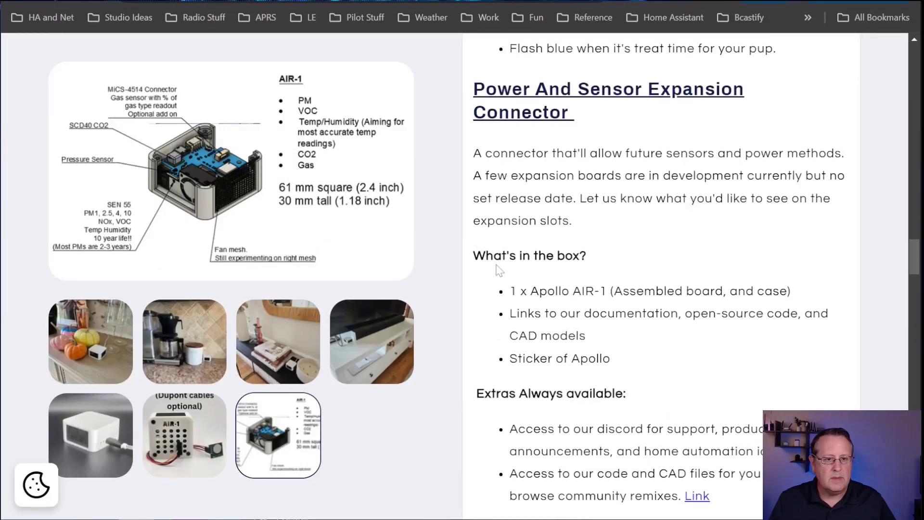
{"action": "scroll", "coordinate": [519, 282], "scroll_direction": "up", "scroll_amount": 10}
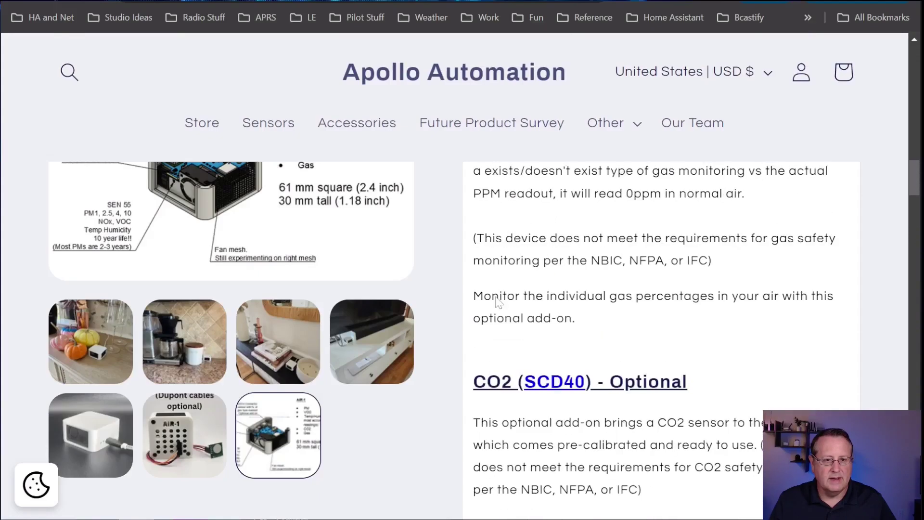
{"action": "scroll", "coordinate": [498, 302], "scroll_direction": "up", "scroll_amount": 4}
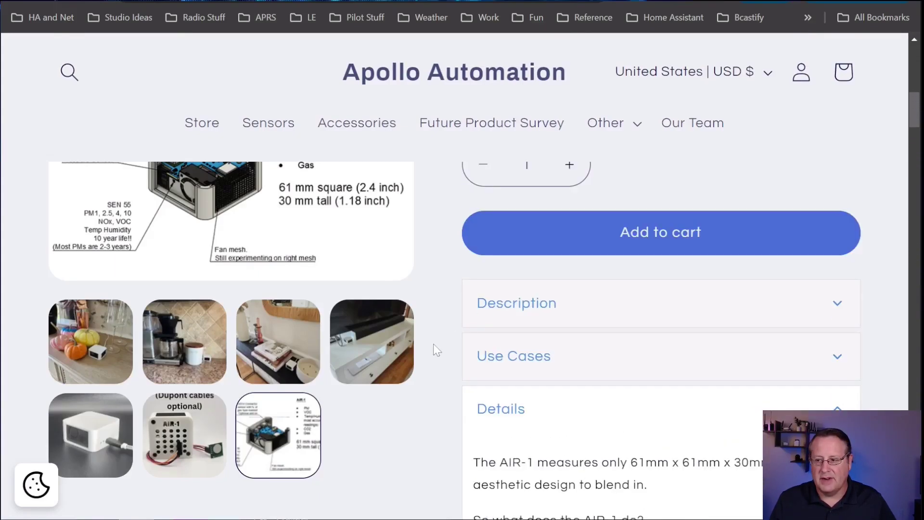
Read down the AIR-1 product details to the optional CO / MiCS-4514 gas sensor section
{"action": "scroll", "coordinate": [452, 384], "scroll_direction": "down", "scroll_amount": 3}
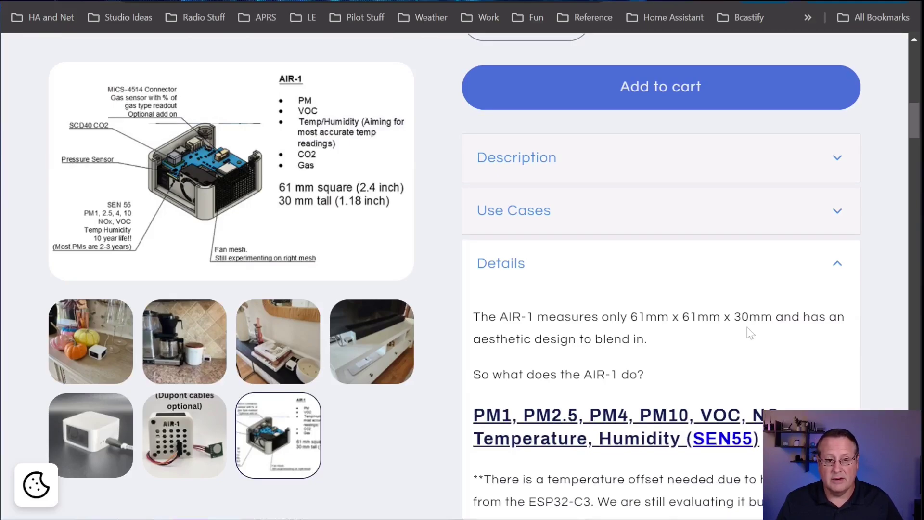
{"action": "scroll", "coordinate": [702, 347], "scroll_direction": "down", "scroll_amount": 5}
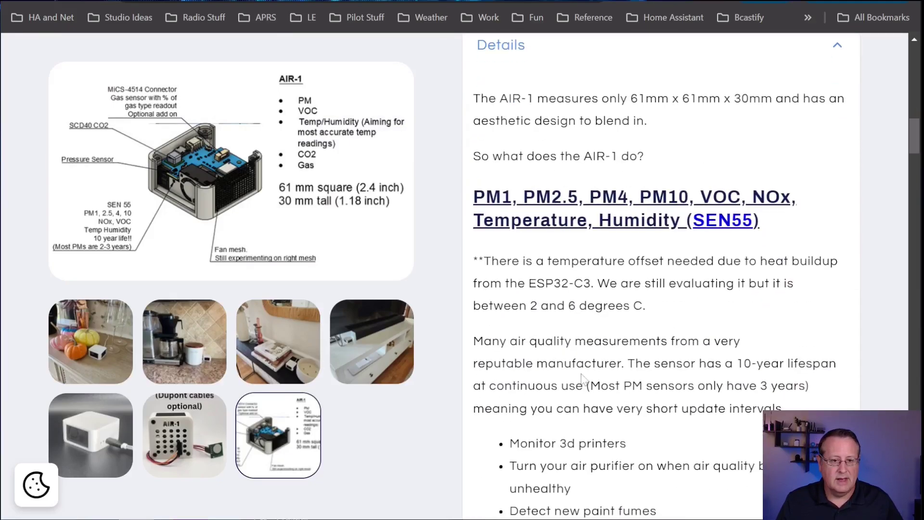
{"action": "scroll", "coordinate": [660, 289], "scroll_direction": "down", "scroll_amount": 4}
{"action": "scroll", "coordinate": [659, 289], "scroll_direction": "up", "scroll_amount": 4}
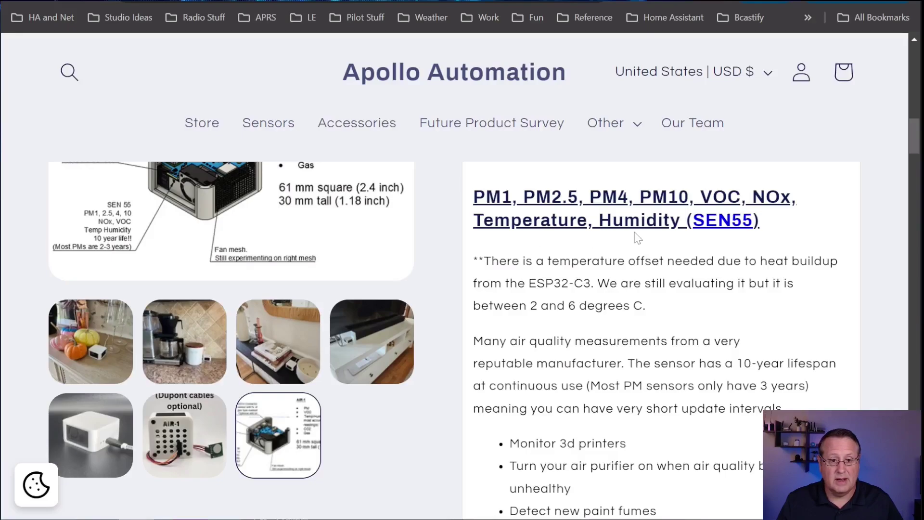
{"action": "scroll", "coordinate": [629, 245], "scroll_direction": "down", "scroll_amount": 2}
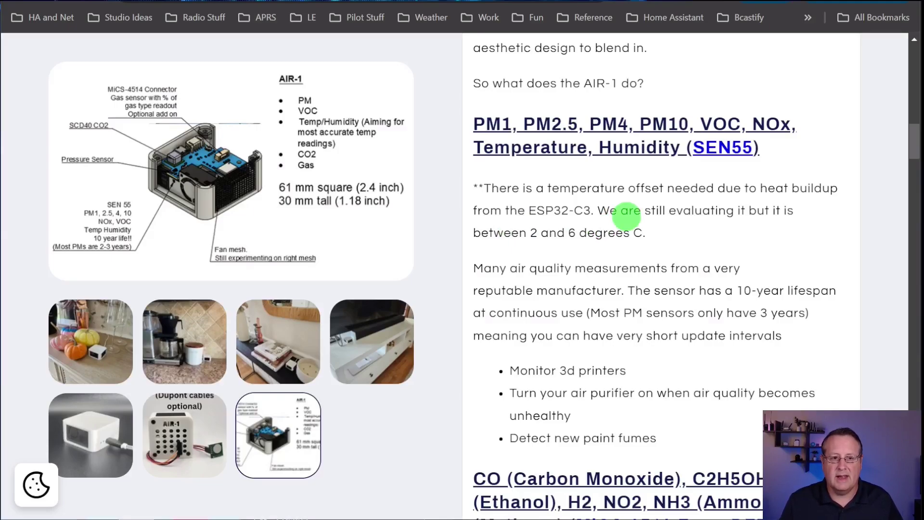
{"action": "scroll", "coordinate": [530, 303], "scroll_direction": "down", "scroll_amount": 1}
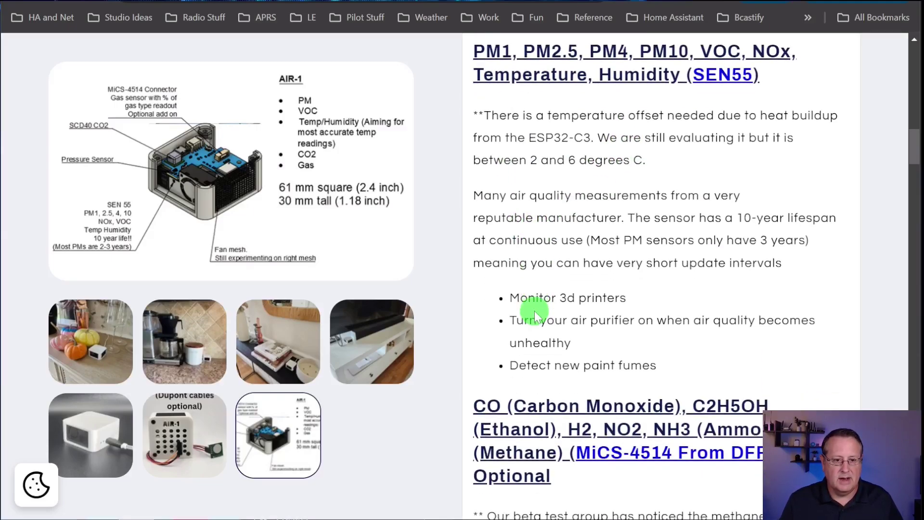
{"action": "scroll", "coordinate": [534, 226], "scroll_direction": "up", "scroll_amount": 4}
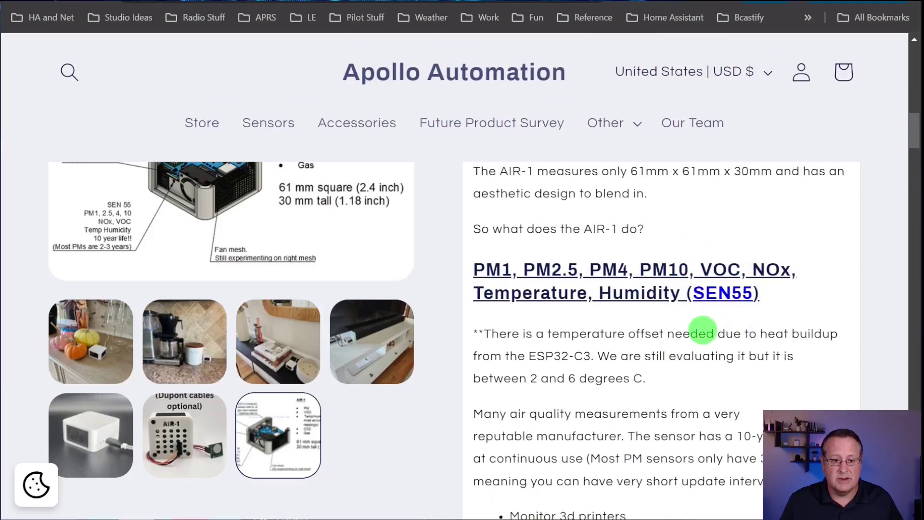
{"action": "scroll", "coordinate": [702, 327], "scroll_direction": "down", "scroll_amount": 5}
{"action": "scroll", "coordinate": [684, 294], "scroll_direction": "down", "scroll_amount": 1}
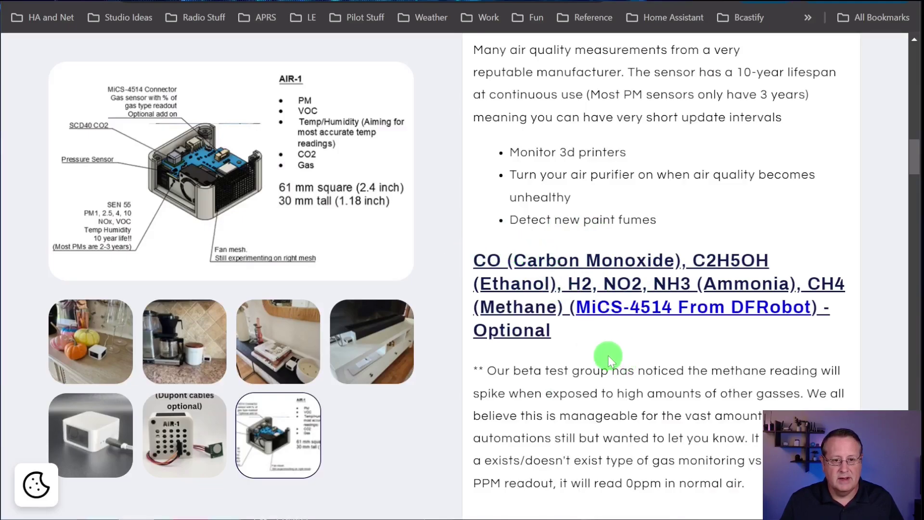
Read through the gas, CO2 and Barometric Pressure sensor sections of the AIR-1 page
{"action": "scroll", "coordinate": [608, 337], "scroll_direction": "down", "scroll_amount": 2}
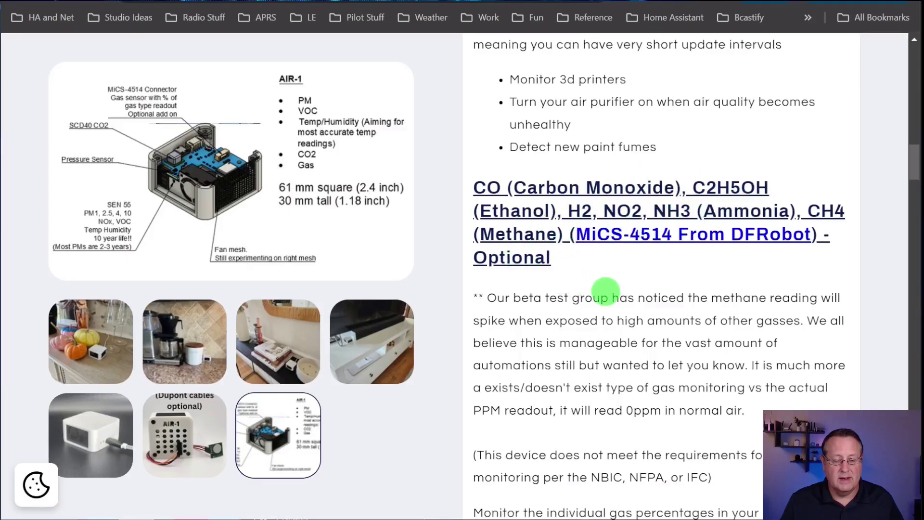
{"action": "scroll", "coordinate": [601, 294], "scroll_direction": "down", "scroll_amount": 1}
{"action": "scroll", "coordinate": [533, 317], "scroll_direction": "down", "scroll_amount": 5}
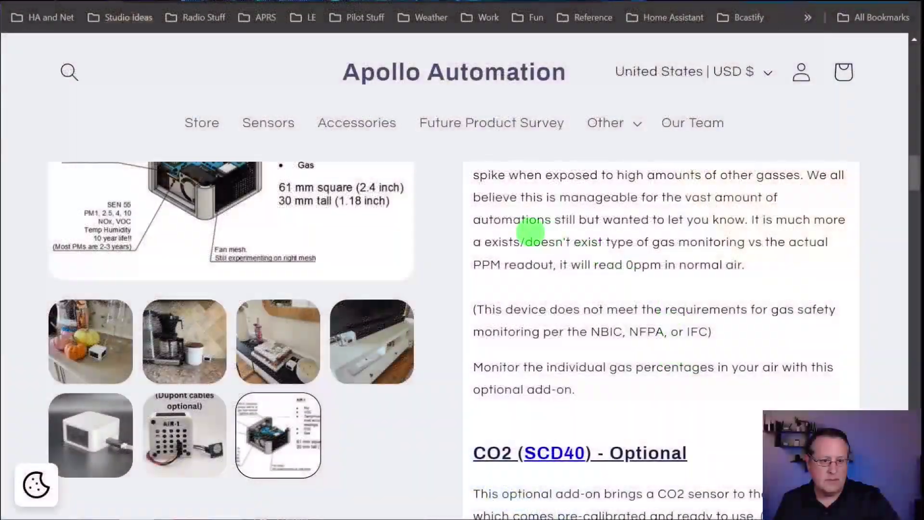
{"action": "scroll", "coordinate": [533, 231], "scroll_direction": "up", "scroll_amount": 9}
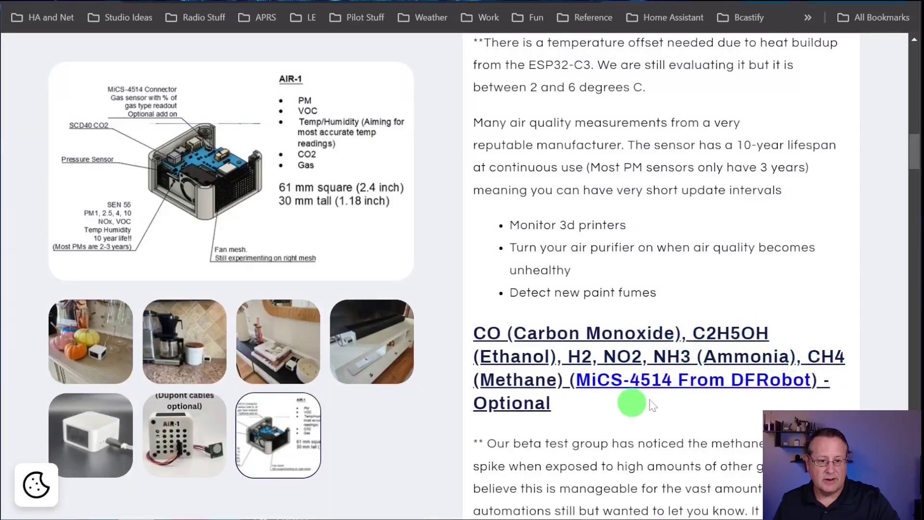
{"action": "scroll", "coordinate": [643, 405], "scroll_direction": "down", "scroll_amount": 1}
{"action": "scroll", "coordinate": [645, 408], "scroll_direction": "down", "scroll_amount": 1}
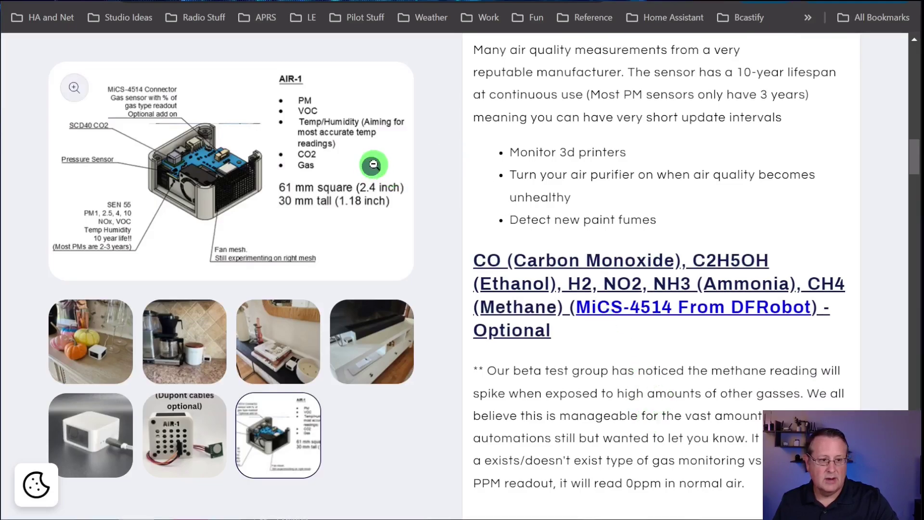
Reopen the enlarged AIR-1 diagram showing its labelled sensors and 61 mm by 30 mm size
{"action": "left_click", "coordinate": [373, 165]}
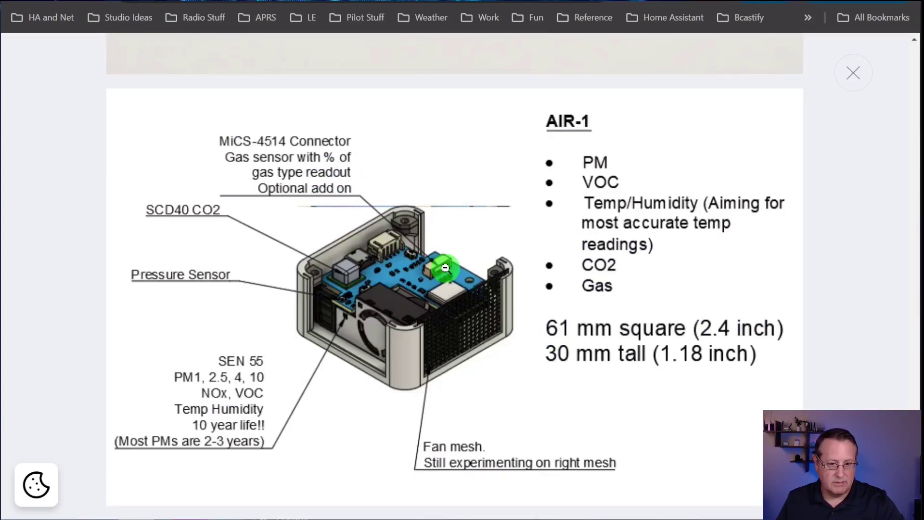
{"action": "left_click", "coordinate": [858, 77]}
{"action": "scroll", "coordinate": [703, 276], "scroll_direction": "down", "scroll_amount": 15}
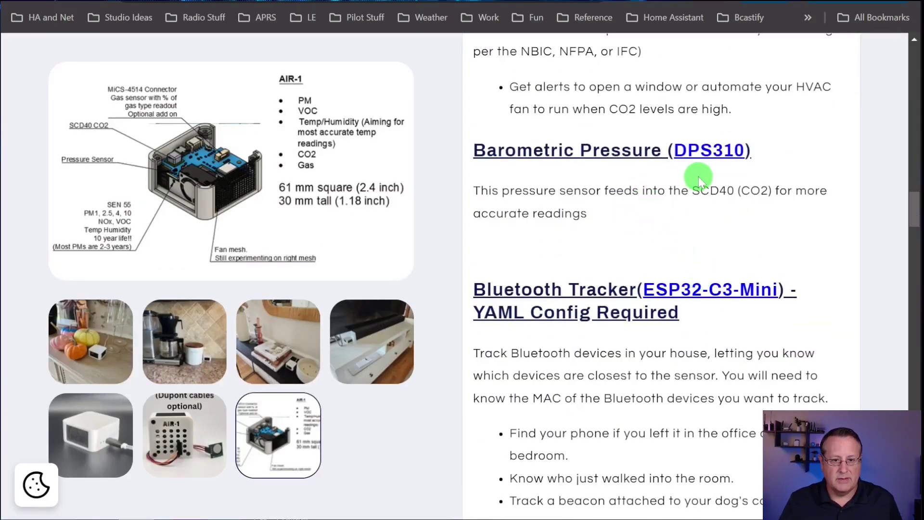
{"action": "left_click", "coordinate": [284, 185]}
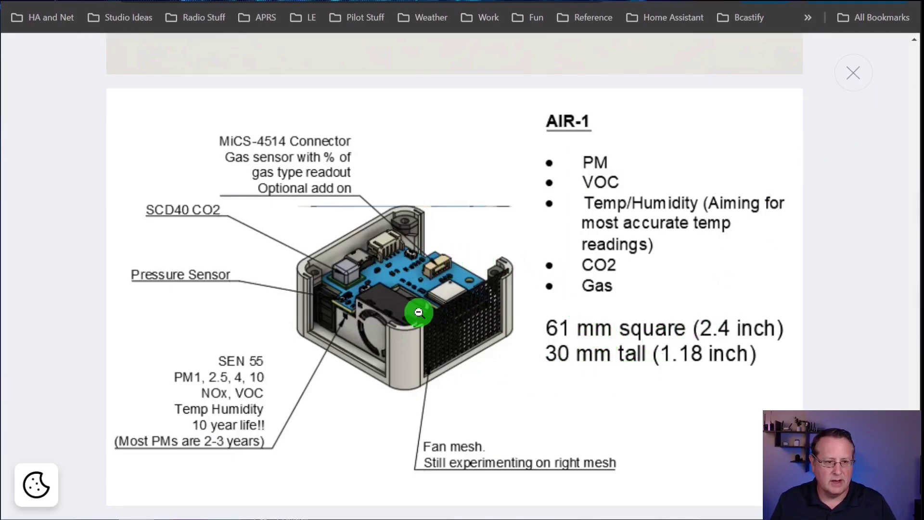
Close the diagram and read through Bluetooth Tracker, RGB Pixels and Expansion Connector to What's in the box
{"action": "left_click", "coordinate": [851, 74]}
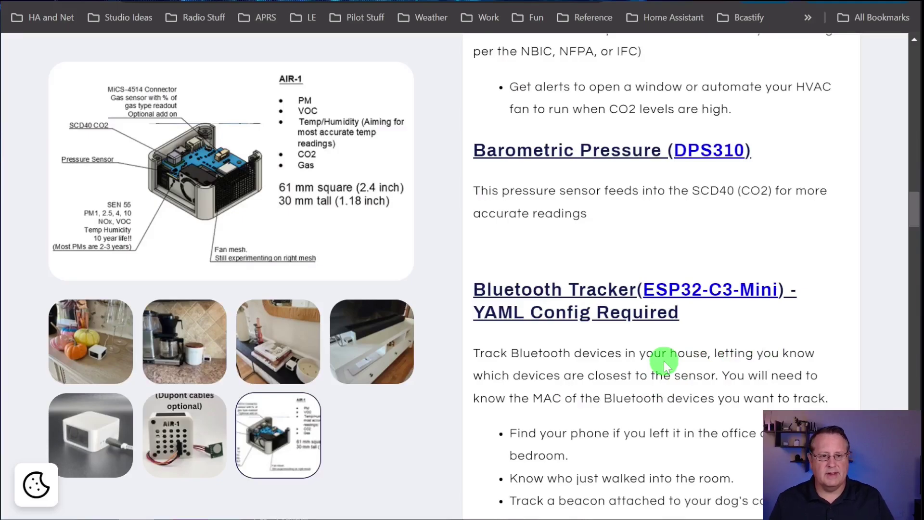
{"action": "scroll", "coordinate": [665, 364], "scroll_direction": "down", "scroll_amount": 1}
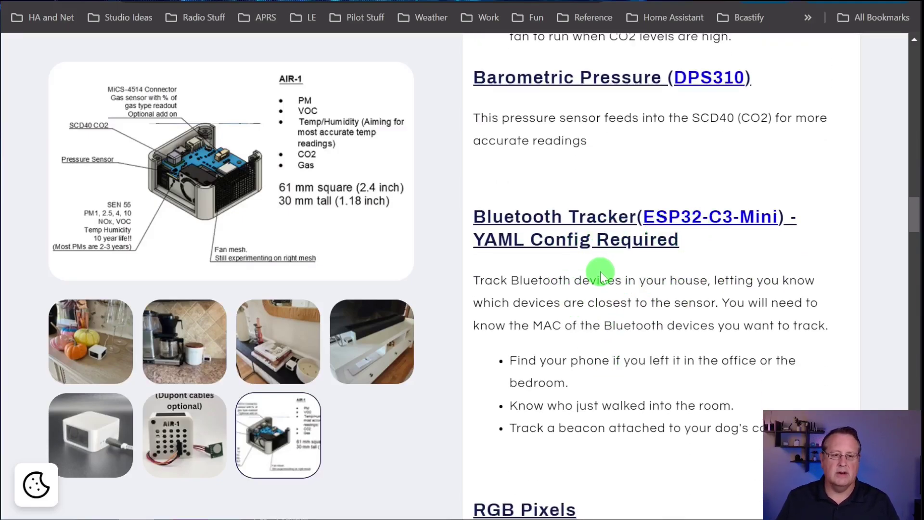
{"action": "scroll", "coordinate": [601, 277], "scroll_direction": "down", "scroll_amount": 2}
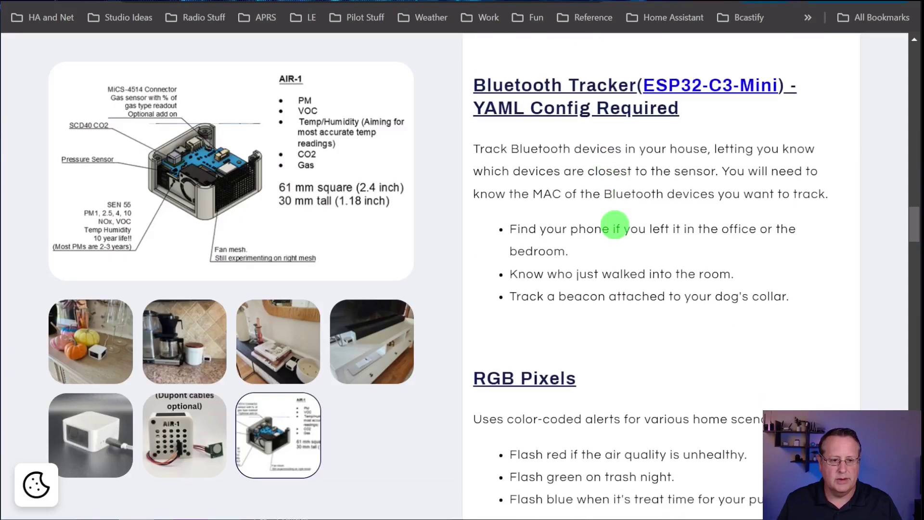
{"action": "scroll", "coordinate": [615, 226], "scroll_direction": "down", "scroll_amount": 2}
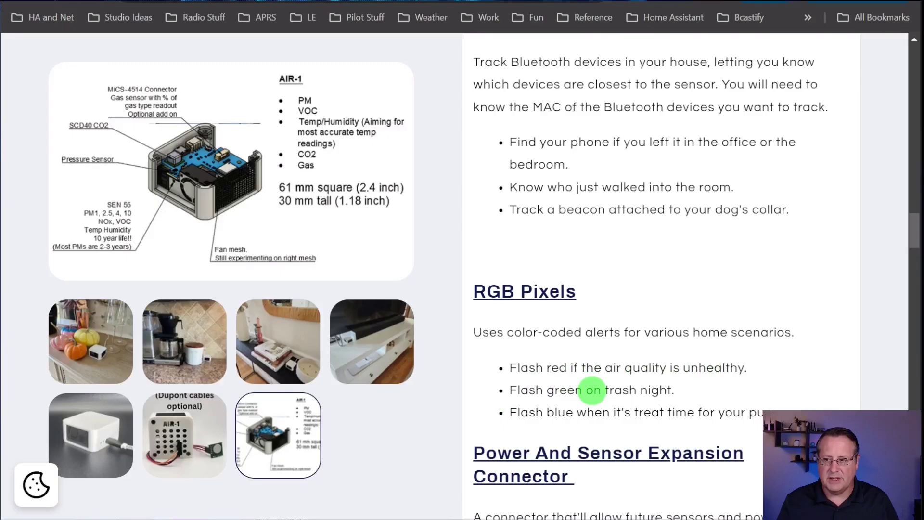
{"action": "scroll", "coordinate": [656, 393], "scroll_direction": "down", "scroll_amount": 3}
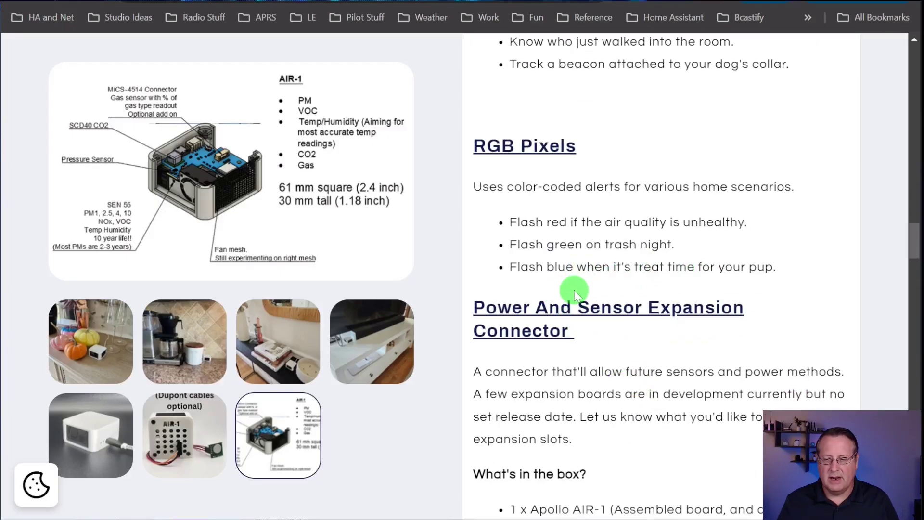
{"action": "scroll", "coordinate": [722, 332], "scroll_direction": "down", "scroll_amount": 5}
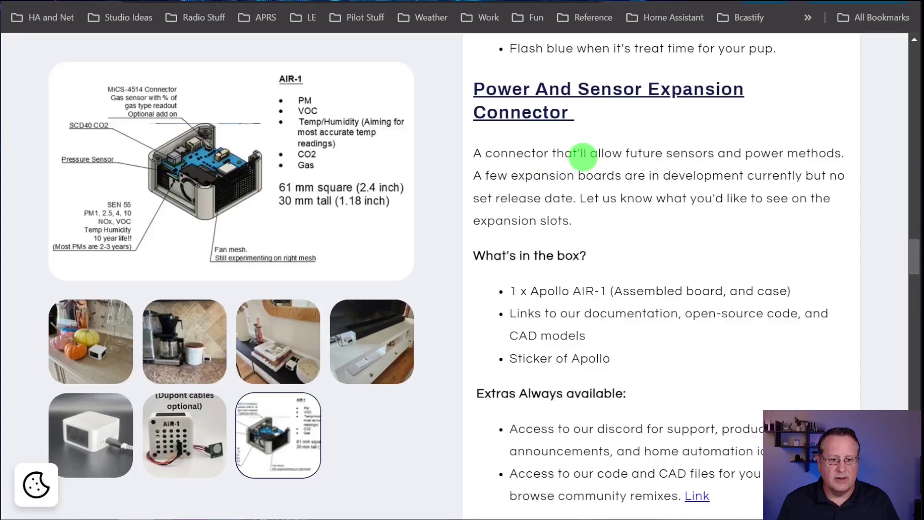
{"action": "scroll", "coordinate": [599, 193], "scroll_direction": "down", "scroll_amount": 6}
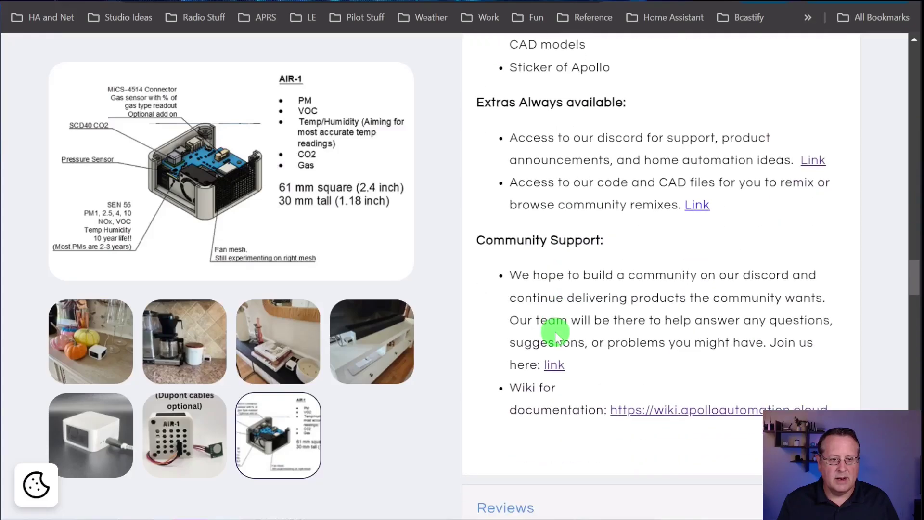
{"action": "scroll", "coordinate": [548, 325], "scroll_direction": "up", "scroll_amount": 2}
{"action": "scroll", "coordinate": [542, 317], "scroll_direction": "up", "scroll_amount": 3}
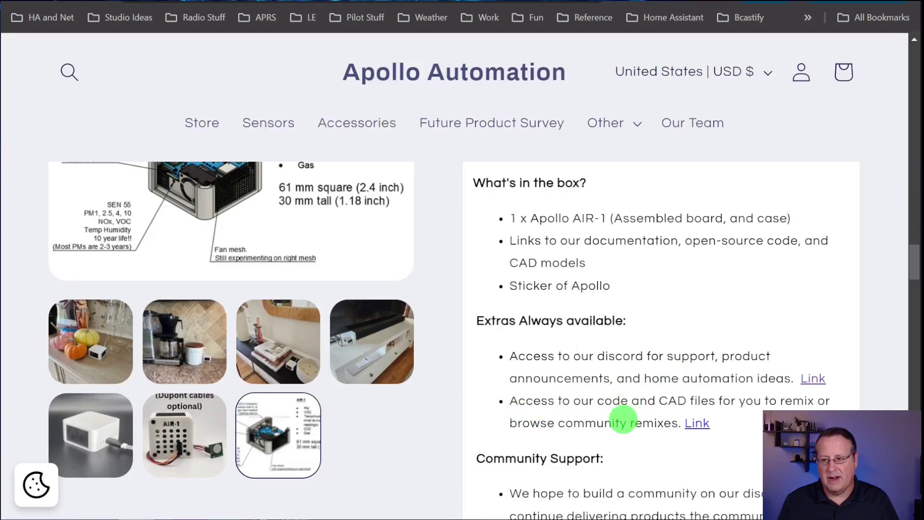
{"action": "scroll", "coordinate": [619, 417], "scroll_direction": "down", "scroll_amount": 2}
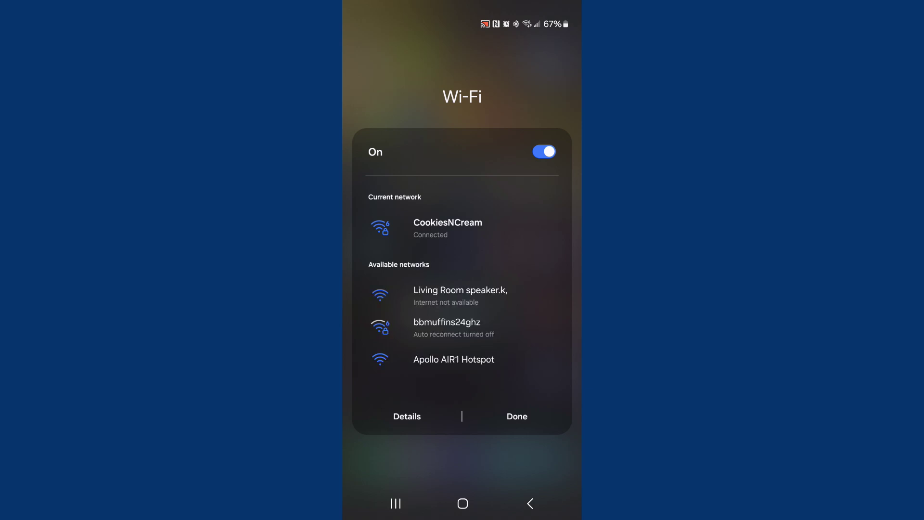
Join the phone to the Apollo AIR1 Hotspot Wi-Fi network
{"action": "scroll", "coordinate": [462, 289], "scroll_direction": "down", "scroll_amount": 2}
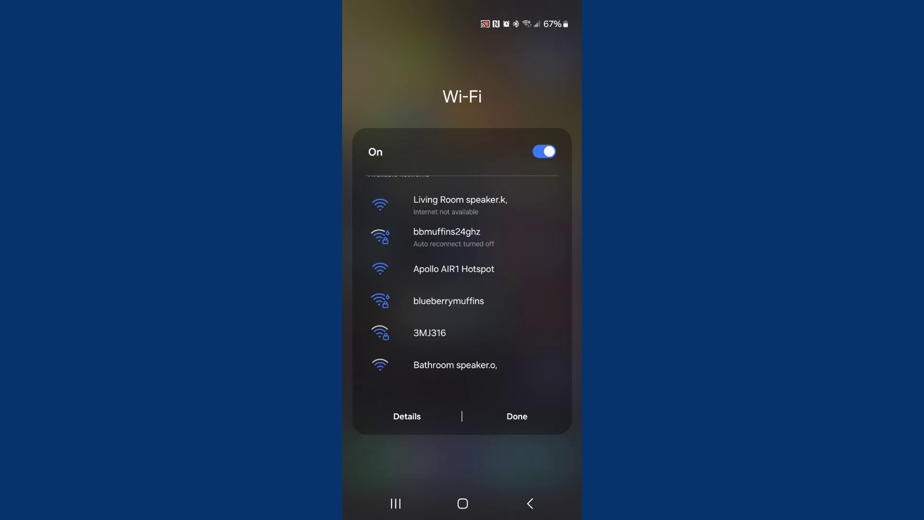
{"action": "left_click", "coordinate": [453, 267]}
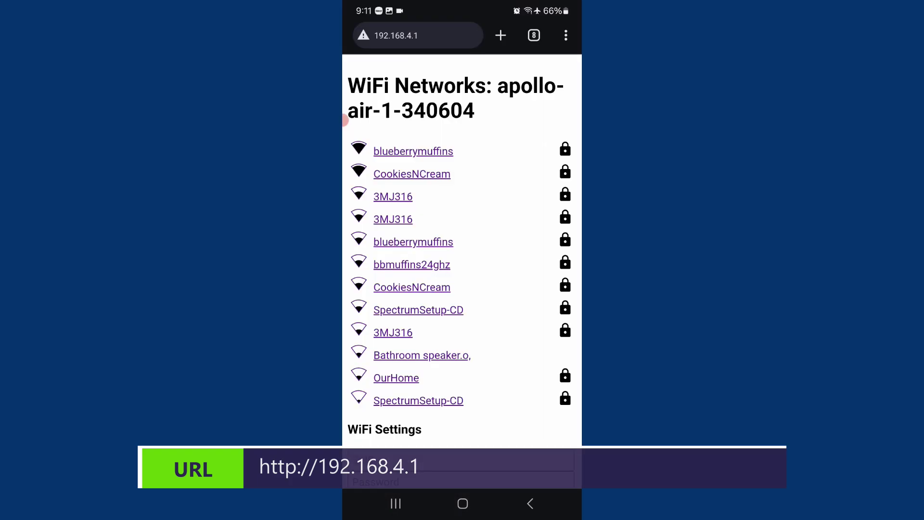
Save CookiesNCream with its network password as the AIR-1's Wi-Fi at 192.168.4.1
{"action": "left_click", "coordinate": [411, 174]}
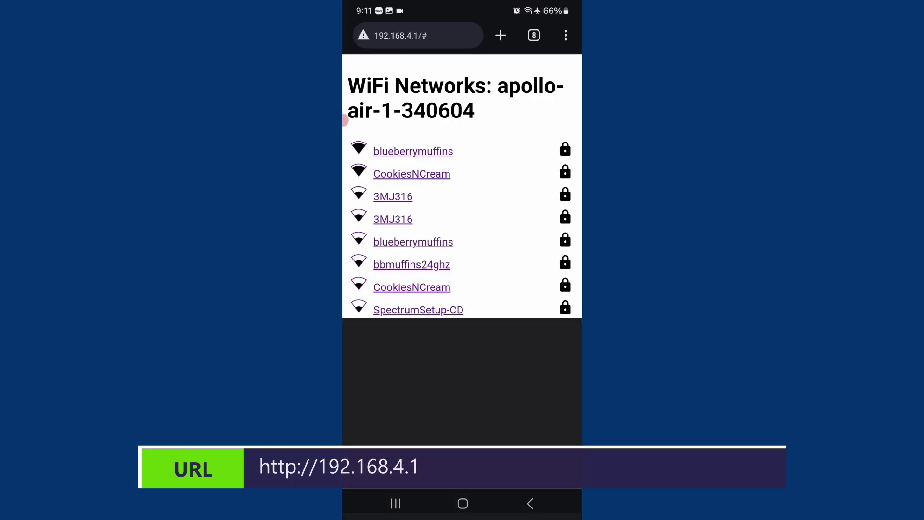
{"action": "key", "text": "Return"}
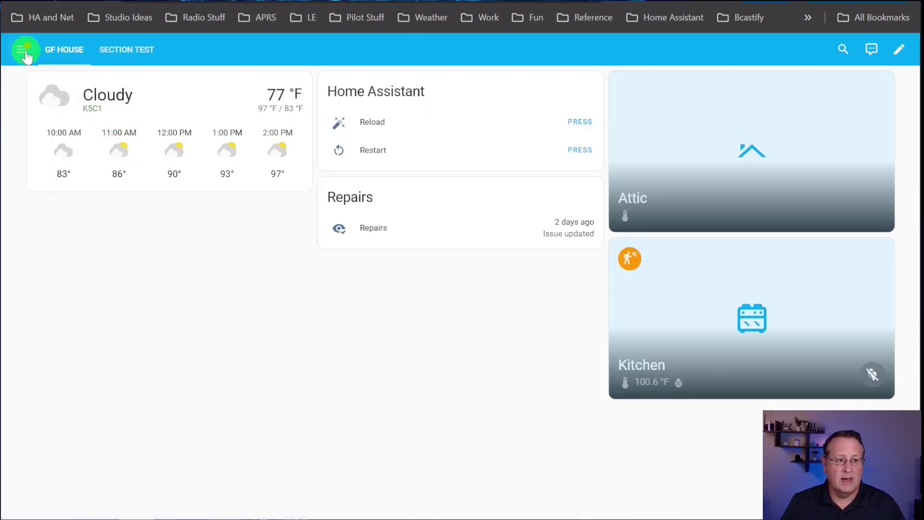
Confirm adding the discovered Apollo AIR-1 340604 from the notifications via ESPHome
{"action": "left_click", "coordinate": [25, 54]}
{"action": "scroll", "coordinate": [49, 288], "scroll_direction": "down", "scroll_amount": 3}
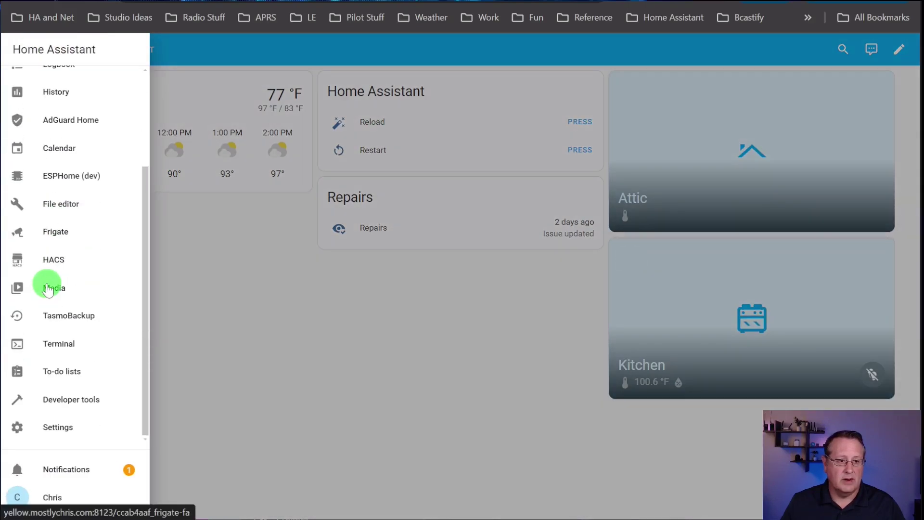
{"action": "left_click", "coordinate": [63, 471]}
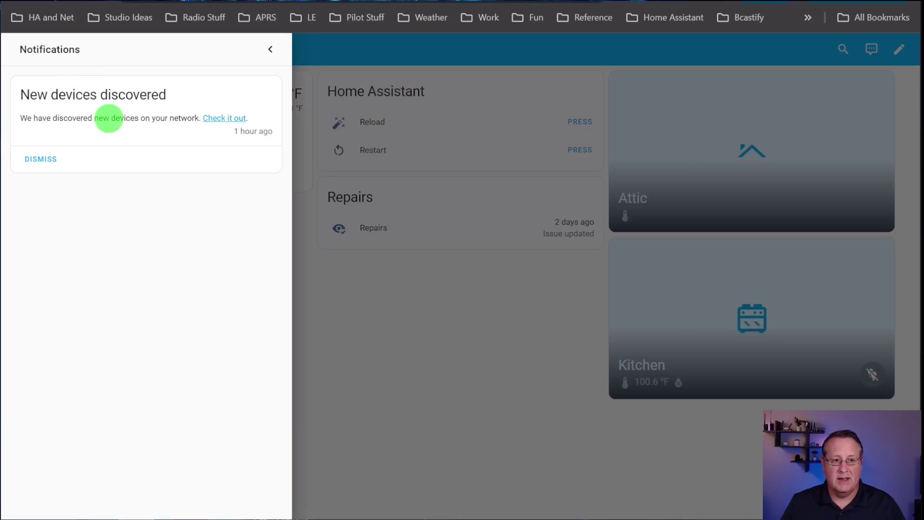
{"action": "left_click", "coordinate": [222, 120]}
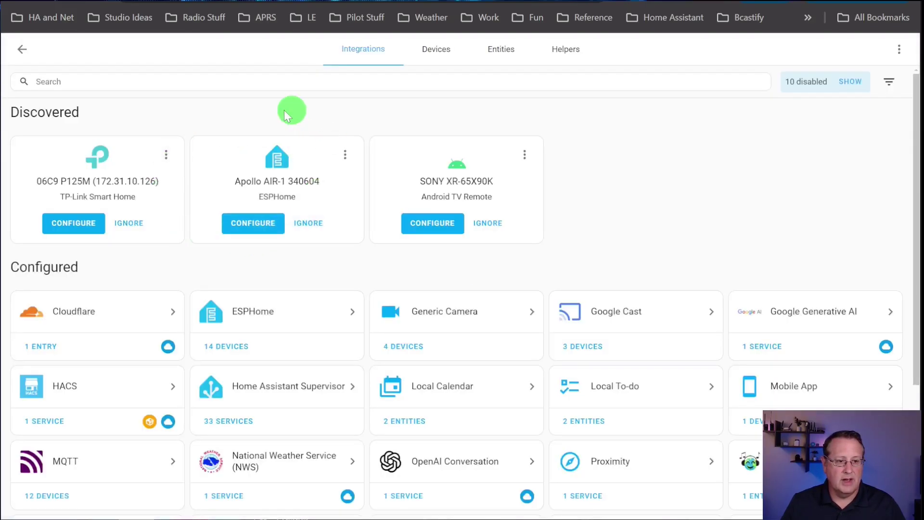
{"action": "left_click", "coordinate": [266, 224]}
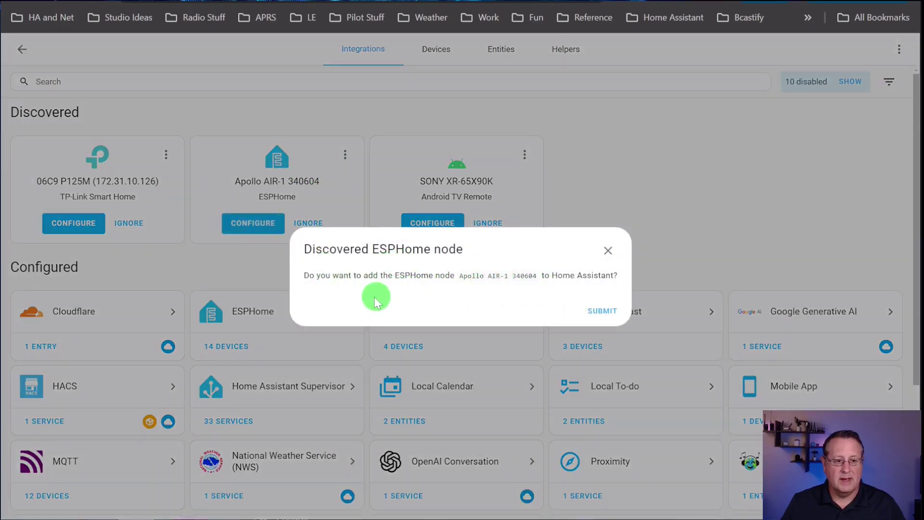
{"action": "left_click", "coordinate": [605, 311]}
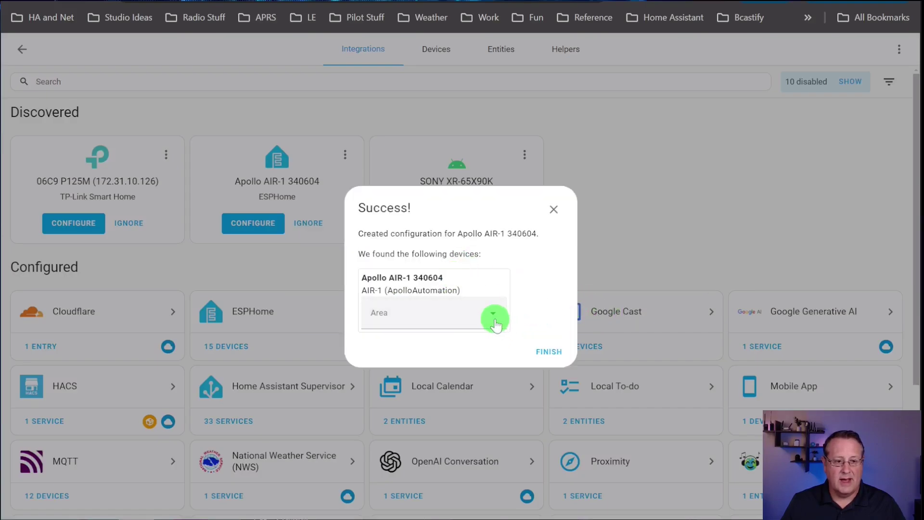
Assign the AIR-1 to the Studio area and finish setup
{"action": "left_click", "coordinate": [481, 319]}
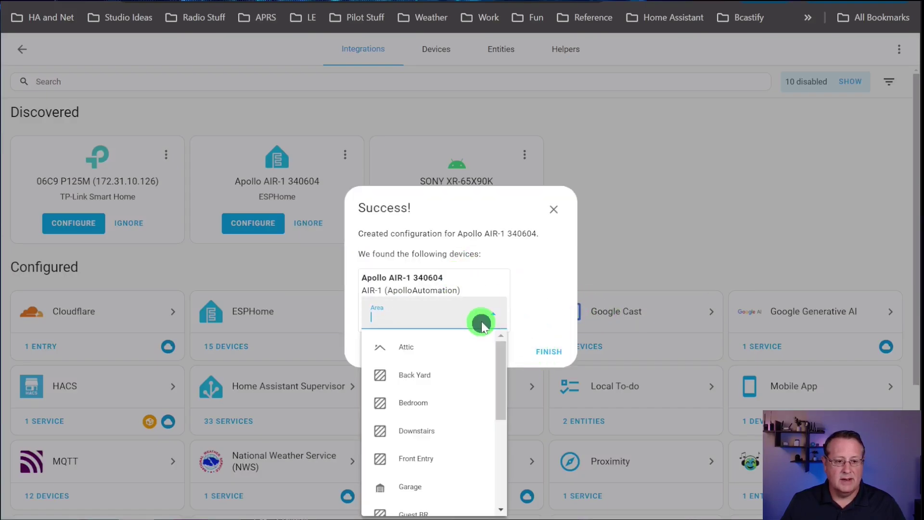
{"action": "scroll", "coordinate": [449, 375], "scroll_direction": "down", "scroll_amount": 5}
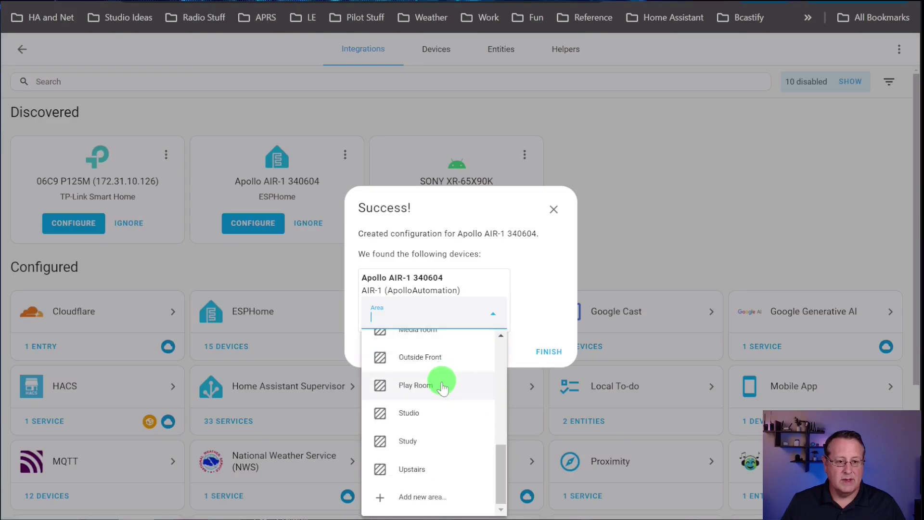
{"action": "left_click", "coordinate": [422, 411]}
{"action": "left_click", "coordinate": [549, 351]}
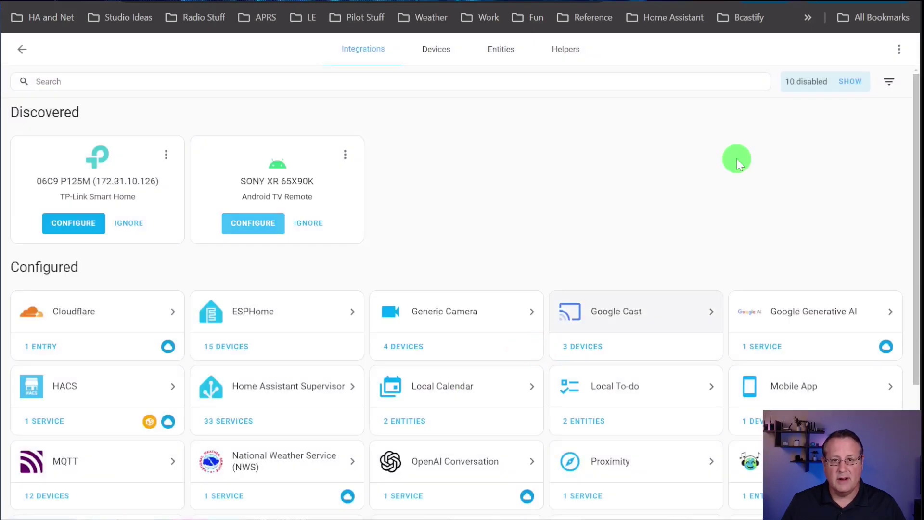
{"action": "scroll", "coordinate": [602, 216], "scroll_direction": "down", "scroll_amount": 2}
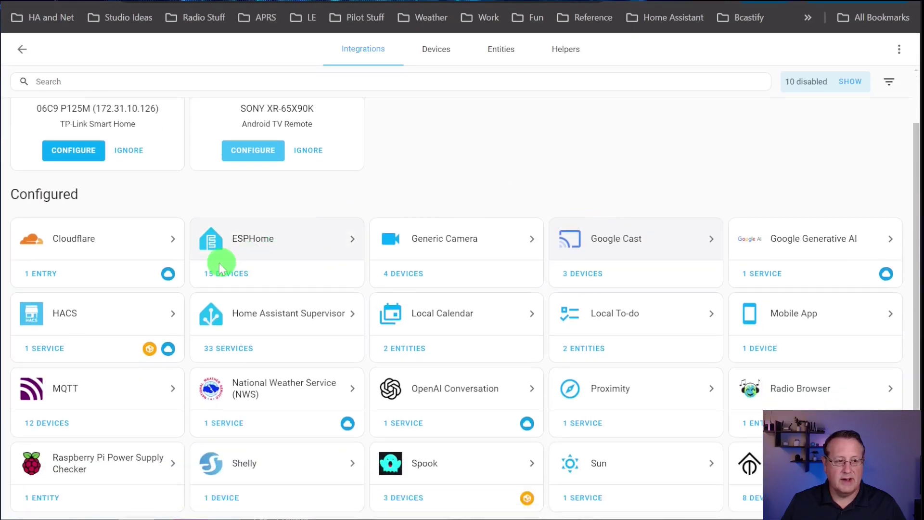
Open the Apollo AIR-1 340604 device page from ESPHome's 15 devices and review its Sensors
{"action": "left_click", "coordinate": [253, 288]}
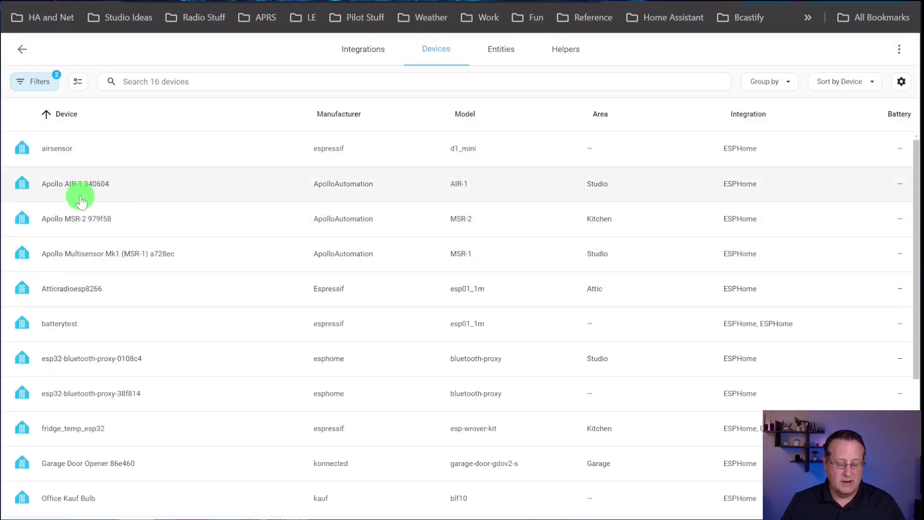
{"action": "key", "text": "ctrl+plus"}
{"action": "key", "text": "ctrl+plus"}
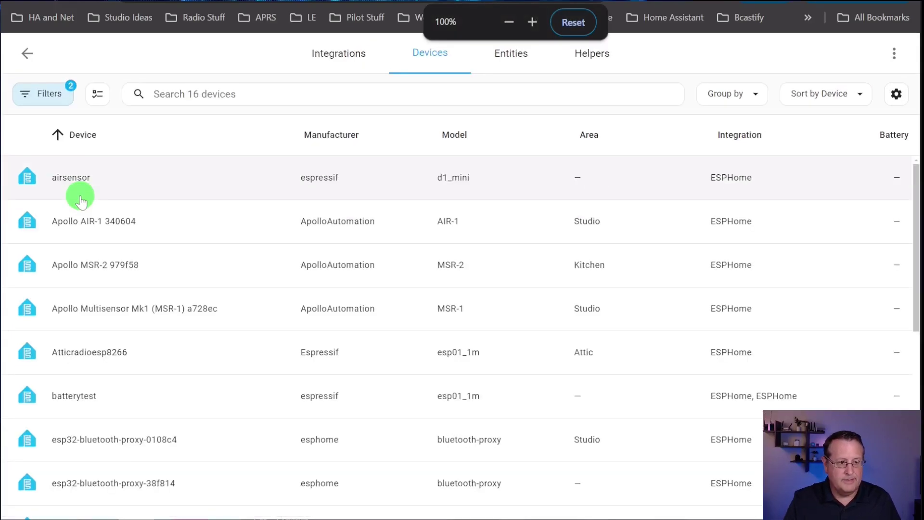
{"action": "left_click", "coordinate": [98, 222]}
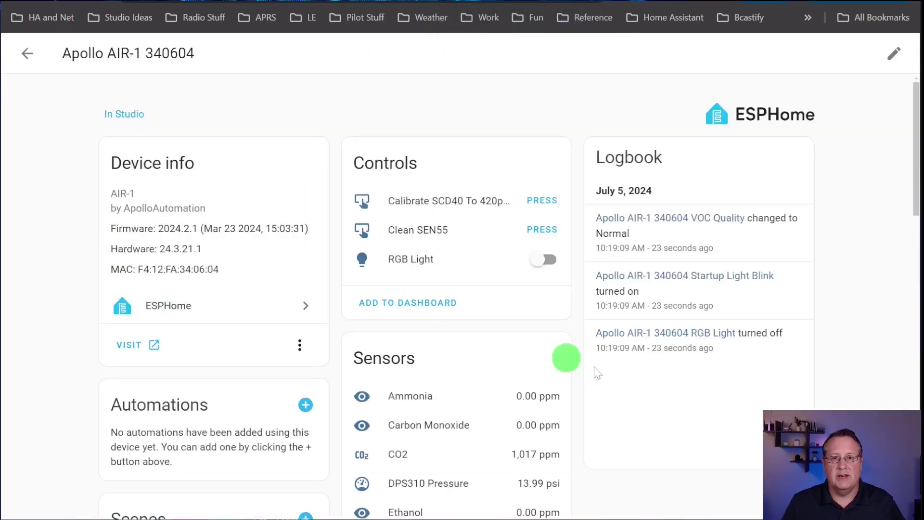
{"action": "scroll", "coordinate": [731, 442], "scroll_direction": "down", "scroll_amount": 2}
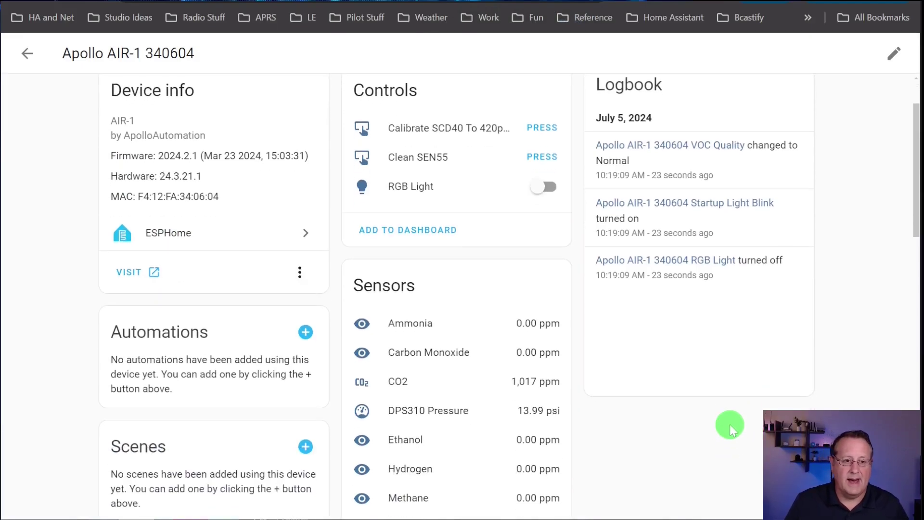
{"action": "scroll", "coordinate": [698, 399], "scroll_direction": "down", "scroll_amount": 1}
{"action": "scroll", "coordinate": [697, 400], "scroll_direction": "down", "scroll_amount": 3}
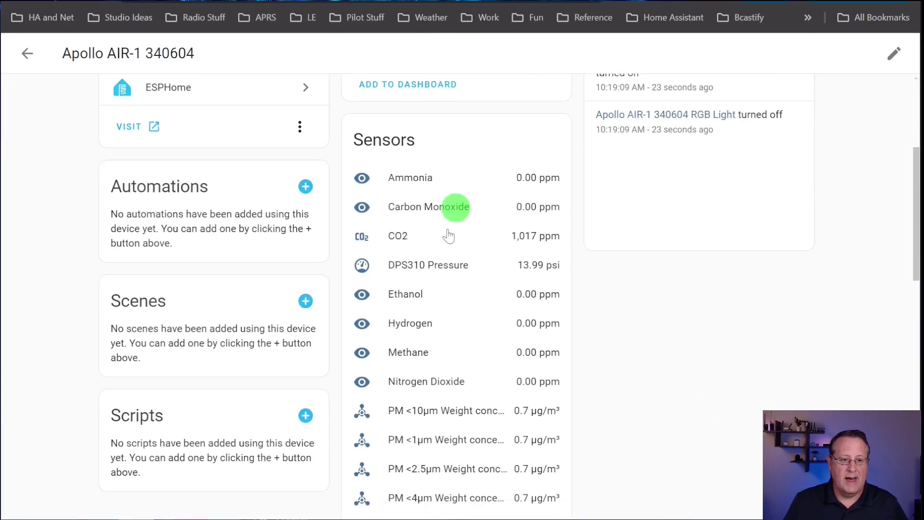
{"action": "scroll", "coordinate": [430, 332], "scroll_direction": "down", "scroll_amount": 3}
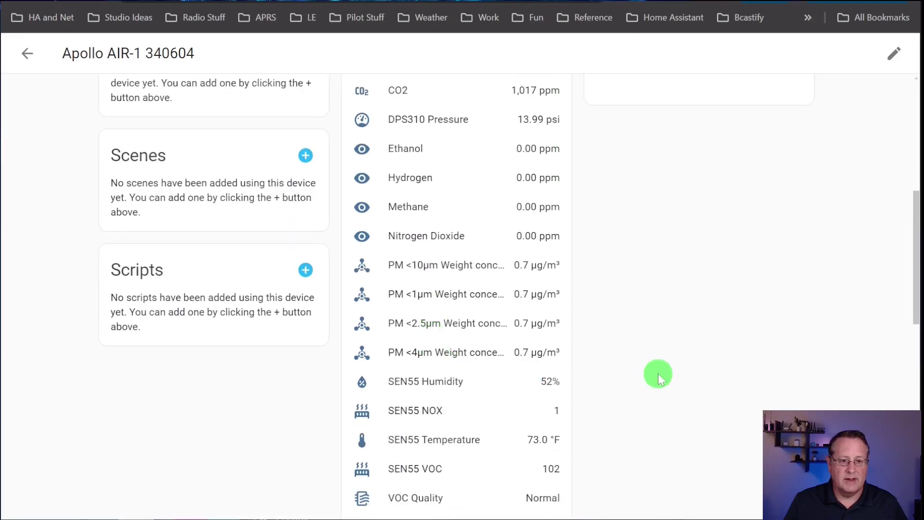
{"action": "scroll", "coordinate": [657, 374], "scroll_direction": "up", "scroll_amount": 3}
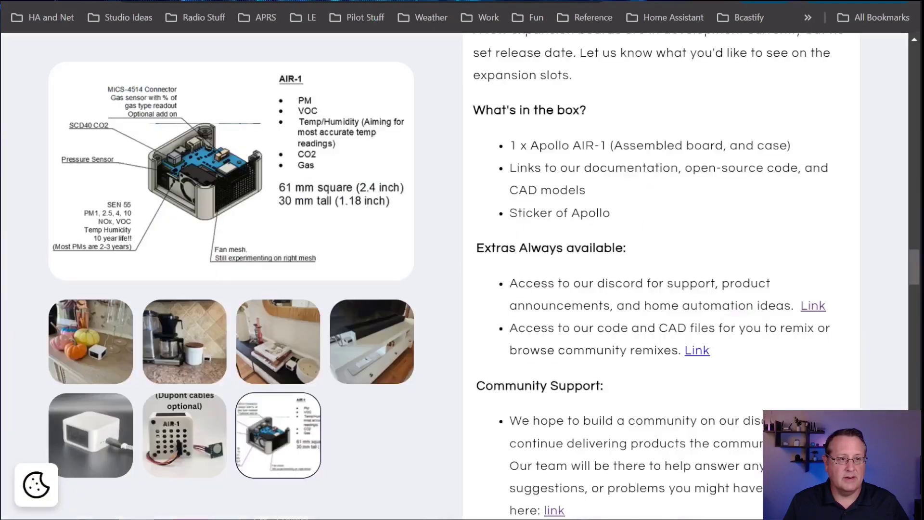
Bring up the enlarged AIR-1 sensor diagram on the store product page
{"action": "left_click", "coordinate": [238, 189]}
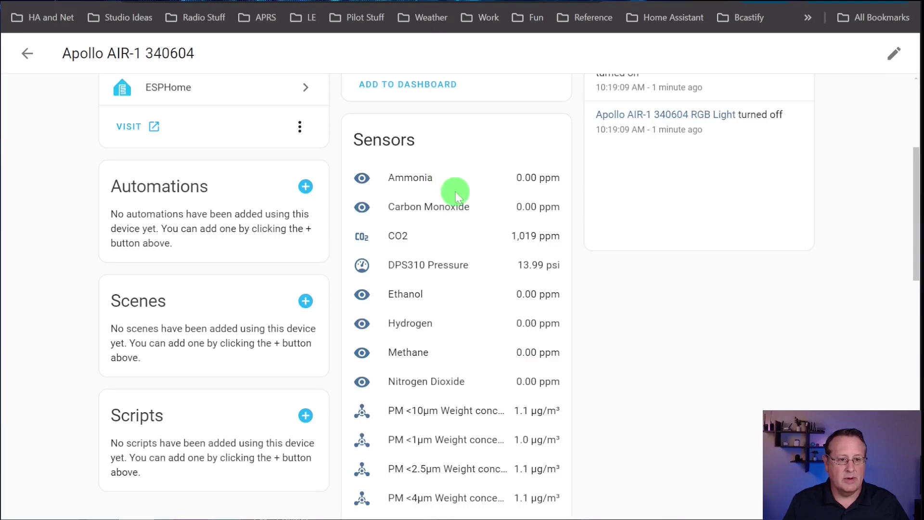
{"action": "scroll", "coordinate": [431, 223], "scroll_direction": "down", "scroll_amount": 3}
{"action": "scroll", "coordinate": [431, 223], "scroll_direction": "down", "scroll_amount": 4}
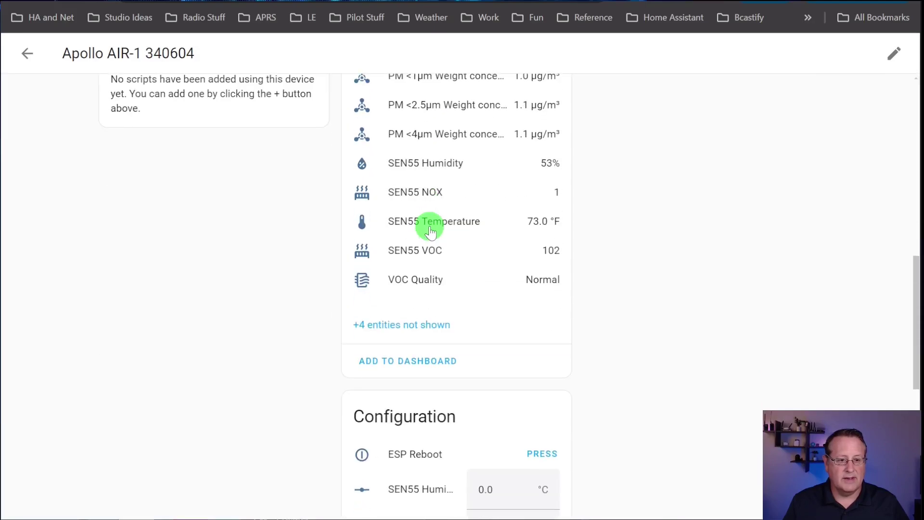
{"action": "scroll", "coordinate": [461, 269], "scroll_direction": "up", "scroll_amount": 5}
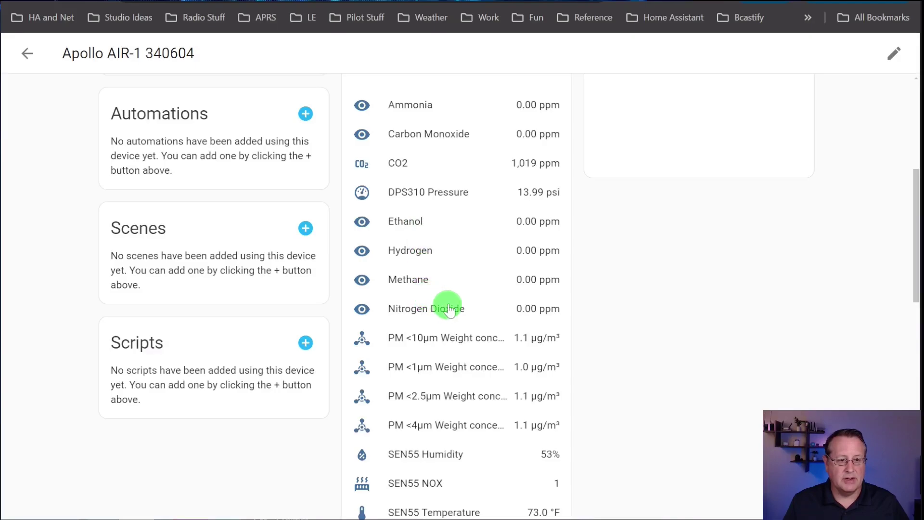
{"action": "left_click", "coordinate": [207, 1]}
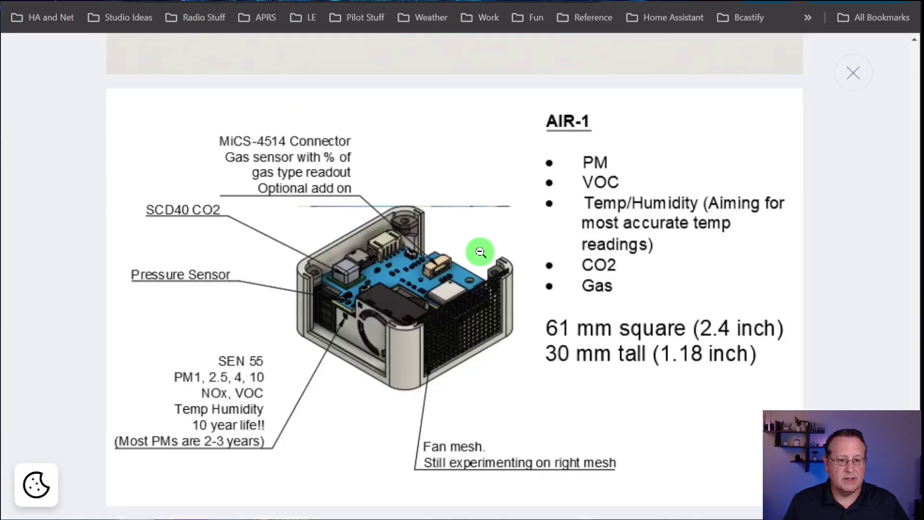
Close the diagram, read the CO/Methane MiCS-4514 notes, then return to the AIR-1 device page
{"action": "left_click", "coordinate": [851, 71]}
{"action": "scroll", "coordinate": [752, 163], "scroll_direction": "down", "scroll_amount": 5}
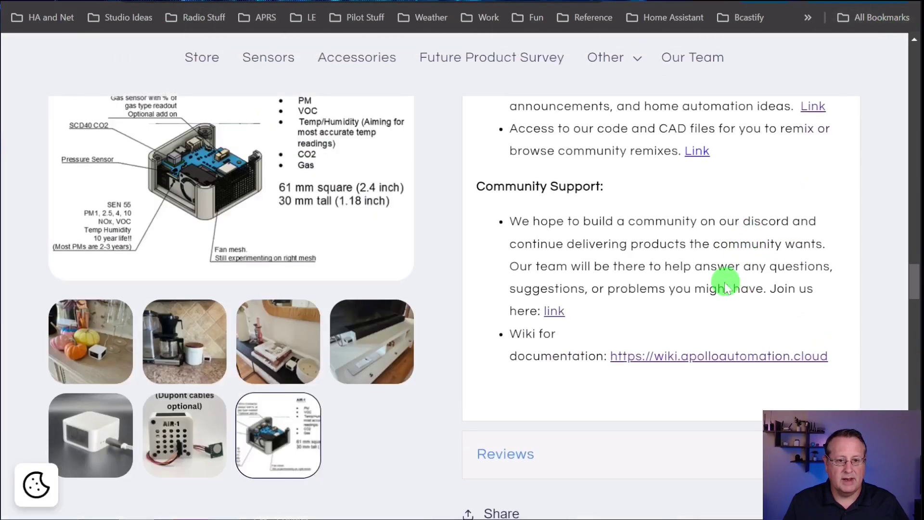
{"action": "scroll", "coordinate": [722, 283], "scroll_direction": "up", "scroll_amount": 10}
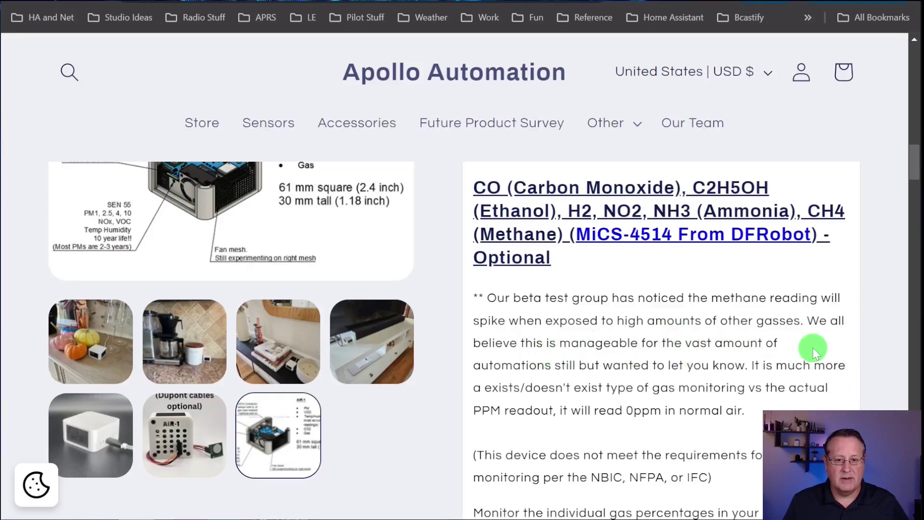
{"action": "scroll", "coordinate": [813, 343], "scroll_direction": "down", "scroll_amount": 2}
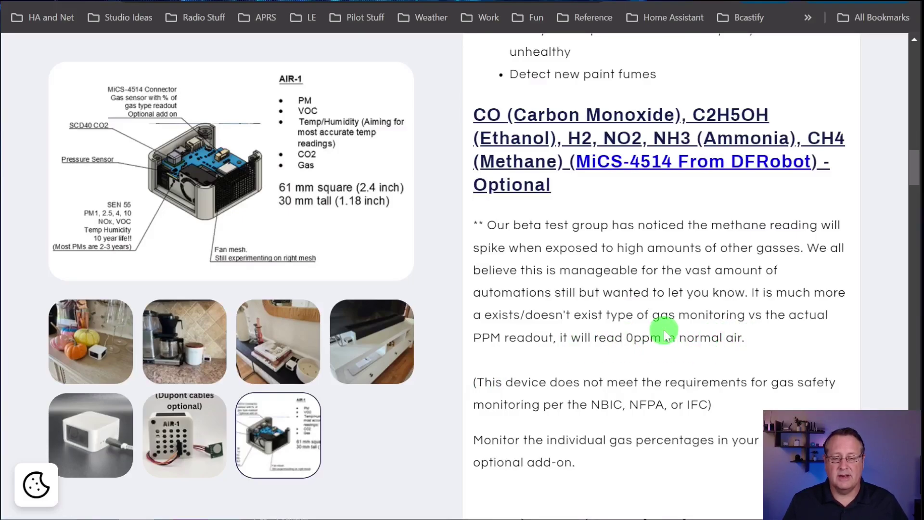
{"action": "left_click", "coordinate": [476, 1]}
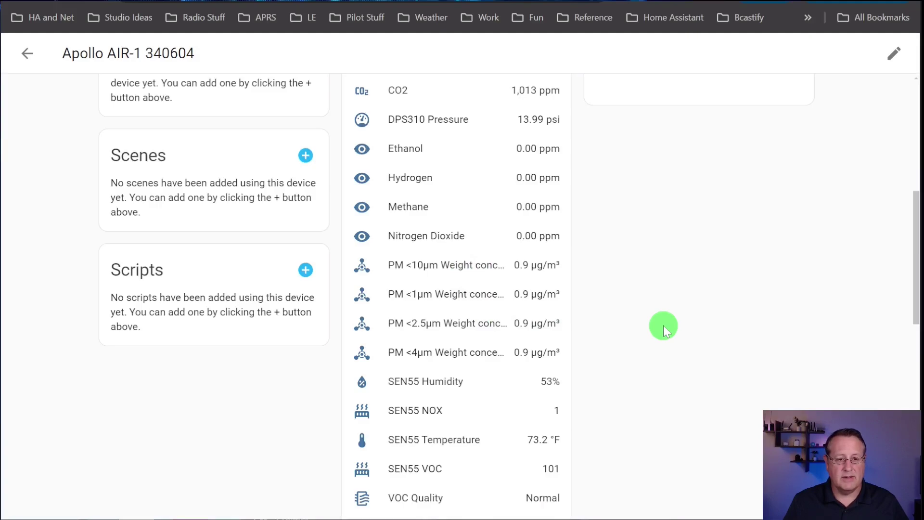
{"action": "scroll", "coordinate": [663, 325], "scroll_direction": "down", "scroll_amount": 3}
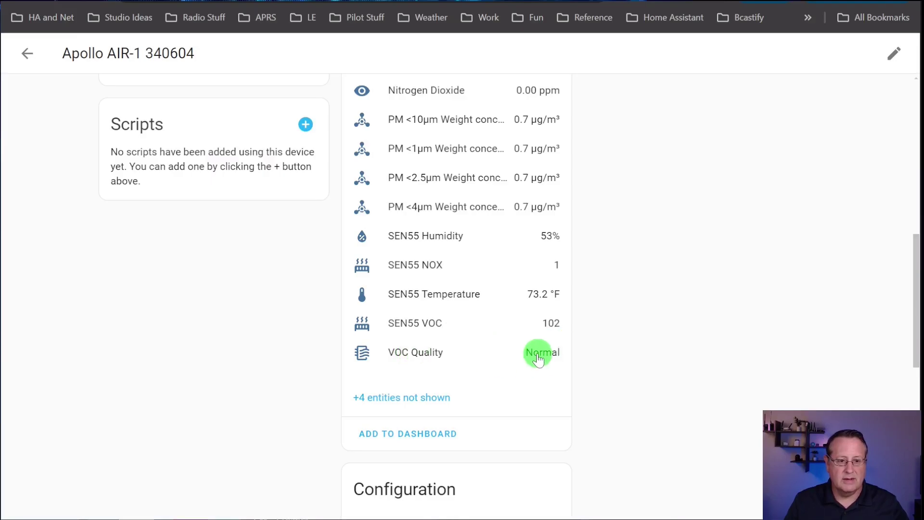
{"action": "left_click", "coordinate": [437, 353]}
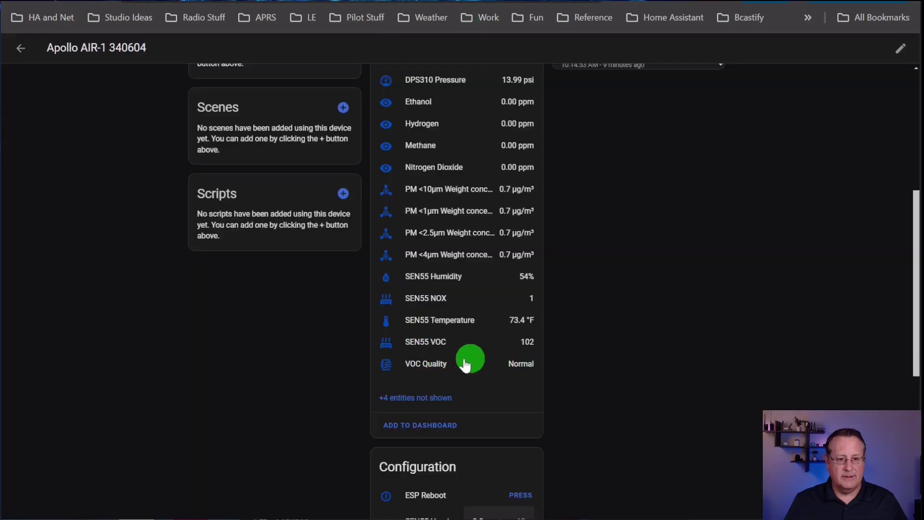
{"action": "left_click", "coordinate": [433, 364]}
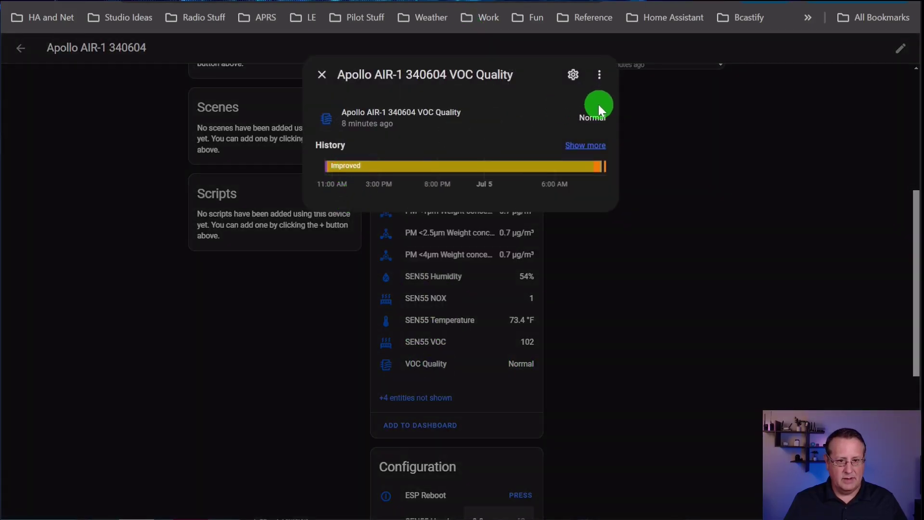
{"action": "left_click", "coordinate": [594, 145]}
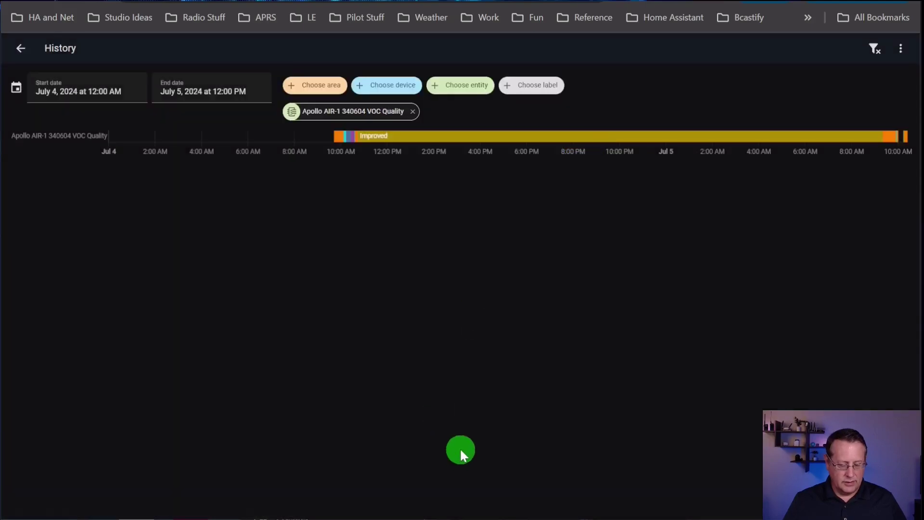
{"action": "key", "text": "ctrl+plus"}
{"action": "key", "text": "ctrl+plus"}
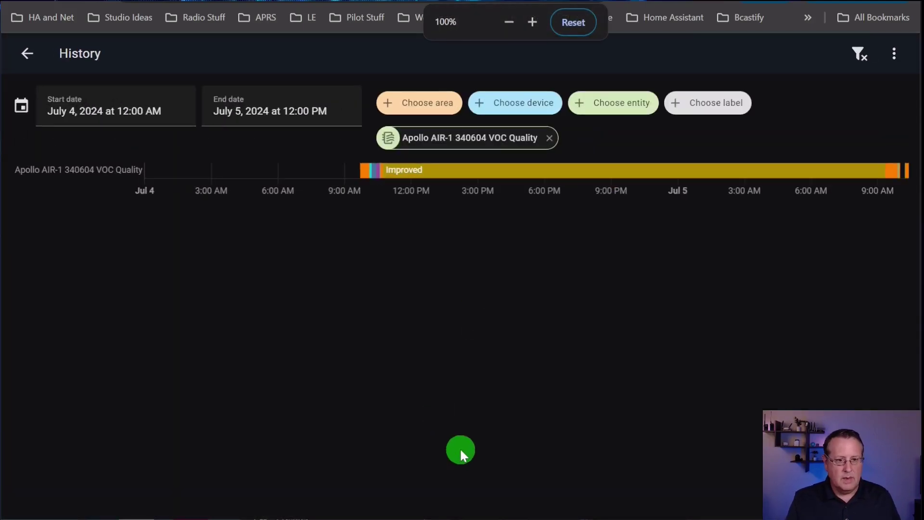
{"action": "mouse_move", "coordinate": [364, 178]}
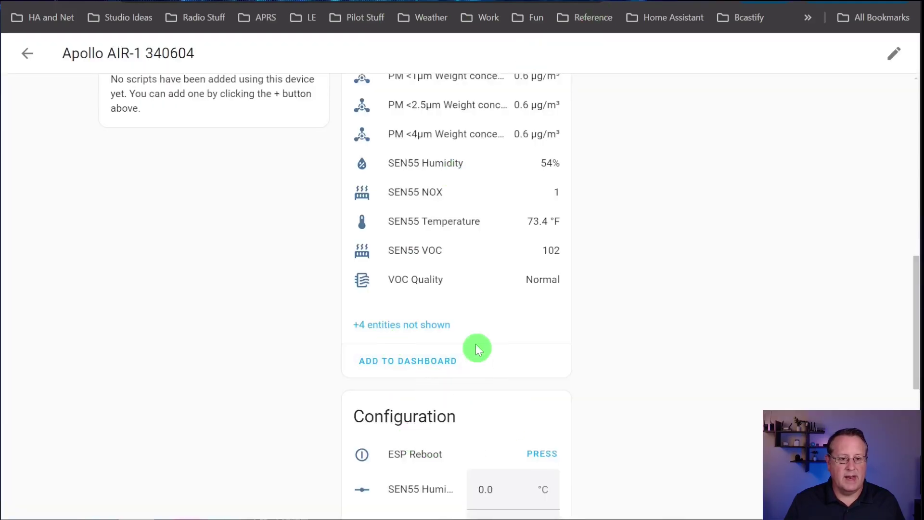
{"action": "left_click", "coordinate": [428, 248]}
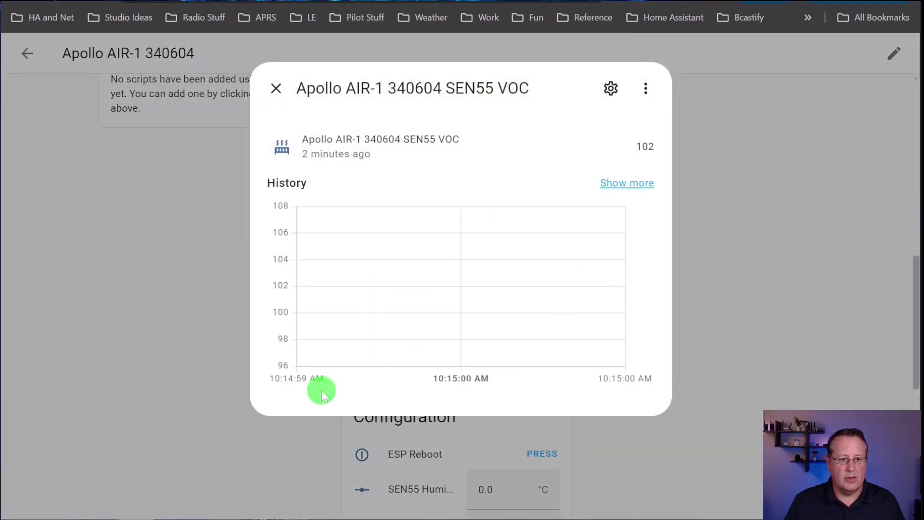
{"action": "key", "text": "Escape"}
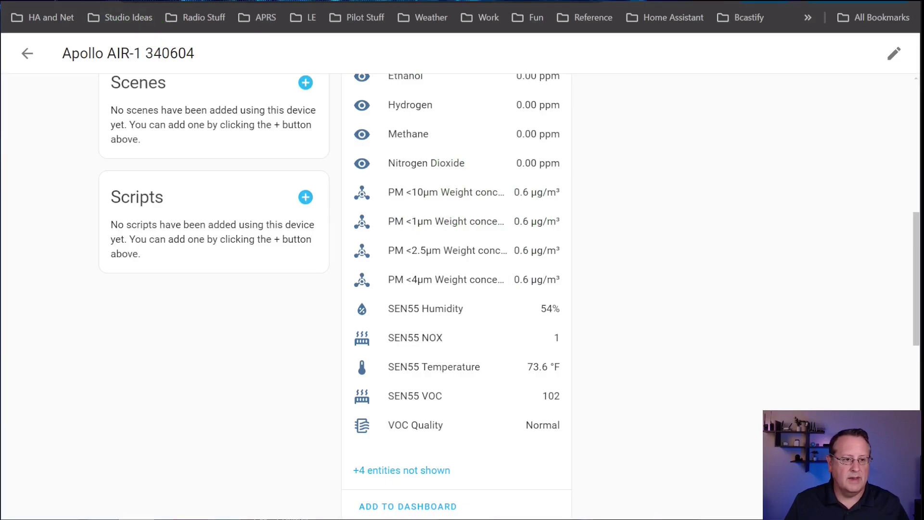
{"action": "key", "text": "ctrl+Tab"}
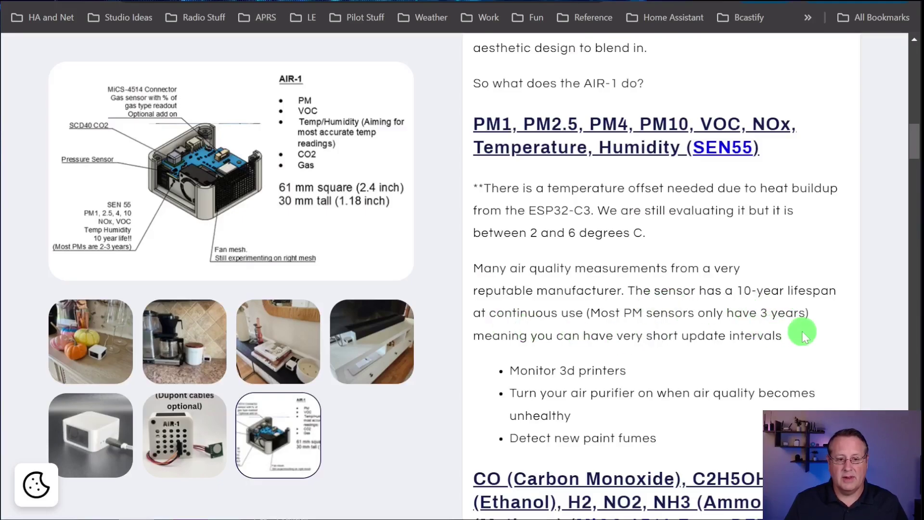
{"action": "scroll", "coordinate": [532, 351], "scroll_direction": "down", "scroll_amount": 3}
{"action": "scroll", "coordinate": [619, 268], "scroll_direction": "up", "scroll_amount": 3}
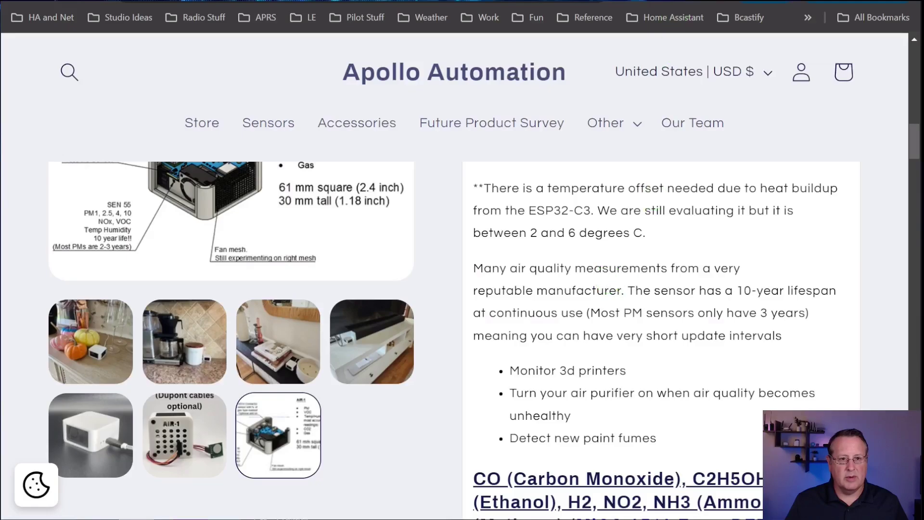
{"action": "key", "text": "ctrl+Tab"}
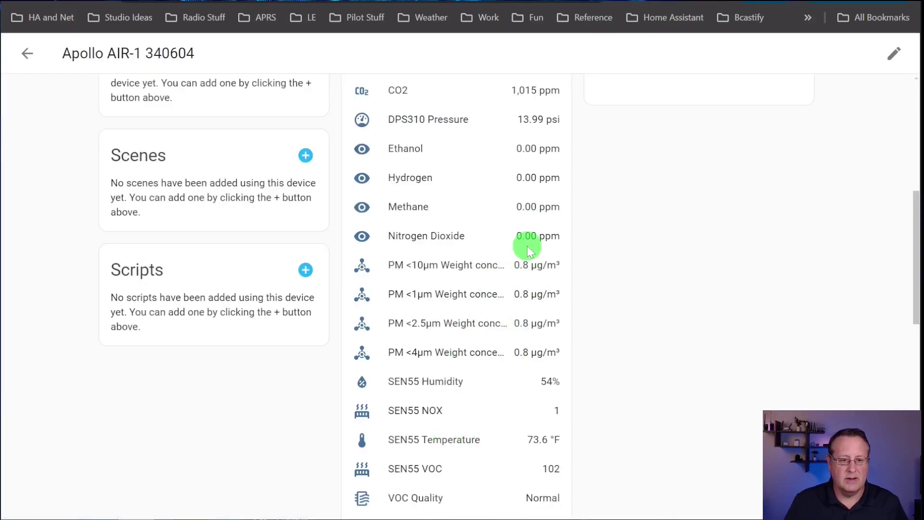
{"action": "scroll", "coordinate": [517, 362], "scroll_direction": "up", "scroll_amount": 4}
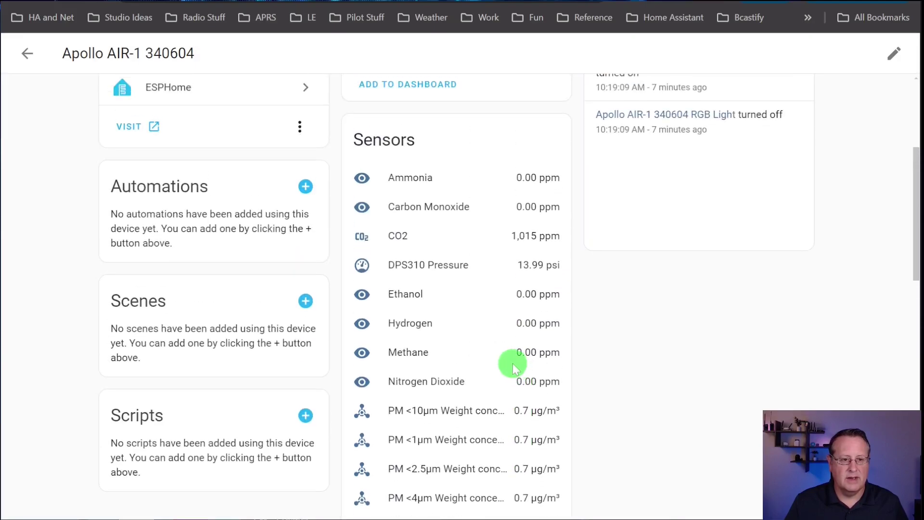
{"action": "scroll", "coordinate": [493, 366], "scroll_direction": "up", "scroll_amount": 5}
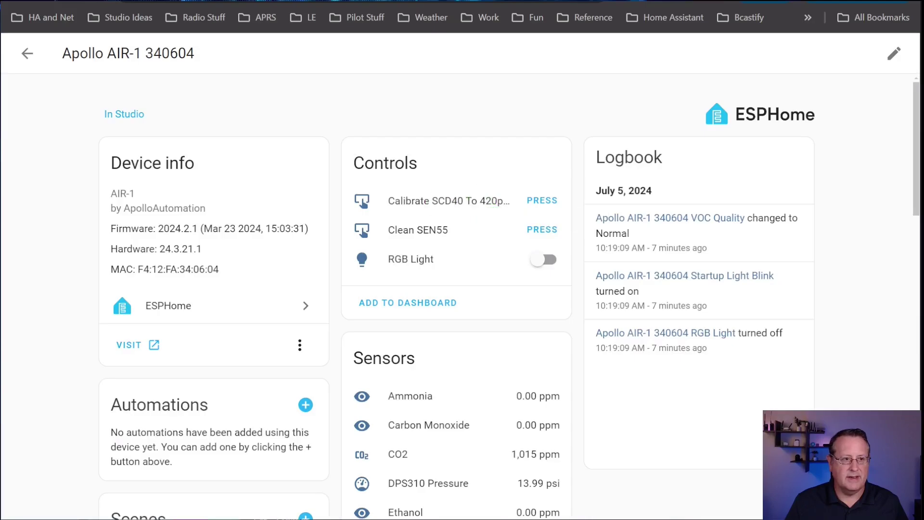
{"action": "key", "text": "ctrl+Tab"}
{"action": "left_click", "coordinate": [187, 222]}
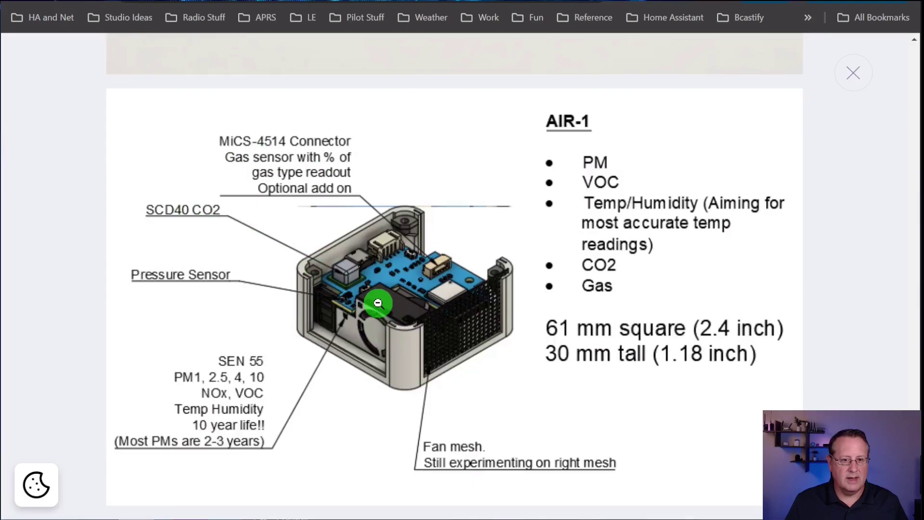
{"action": "left_click", "coordinate": [853, 73]}
{"action": "key", "text": "ctrl+shift+Tab"}
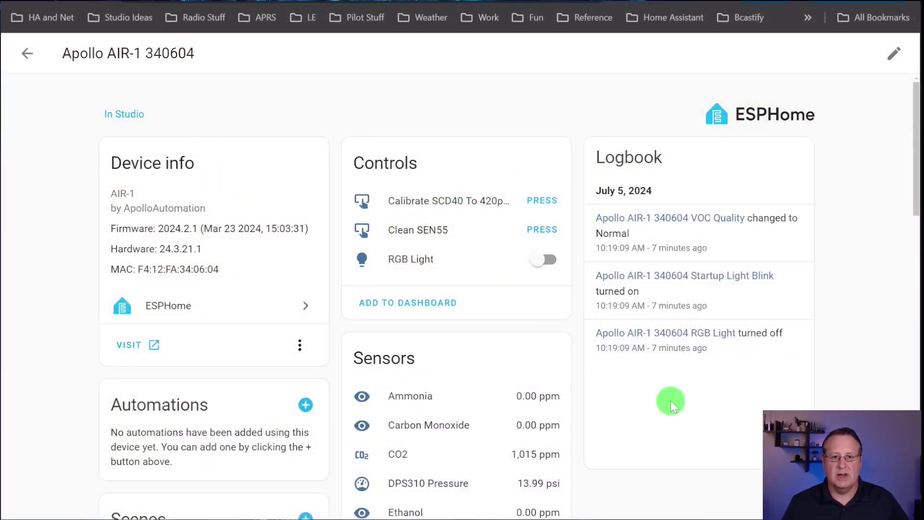
{"action": "scroll", "coordinate": [693, 401], "scroll_direction": "down", "scroll_amount": 3}
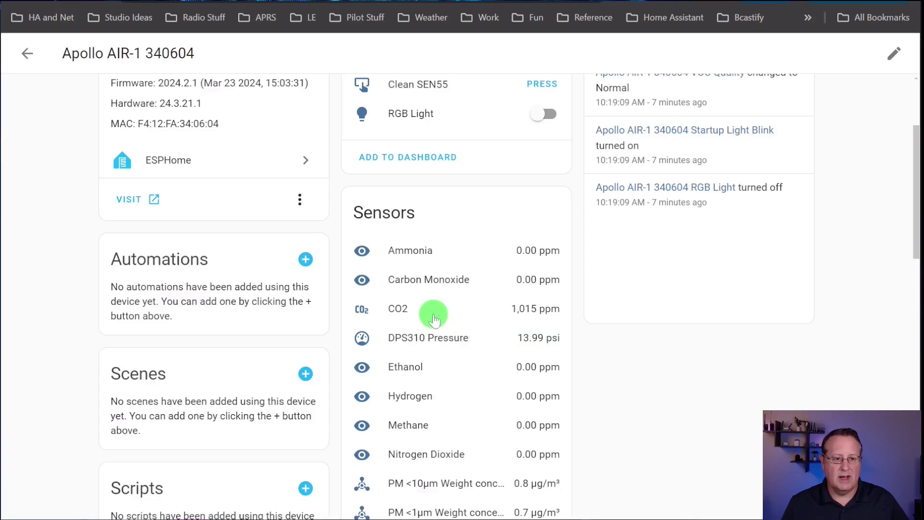
{"action": "left_click", "coordinate": [404, 311]}
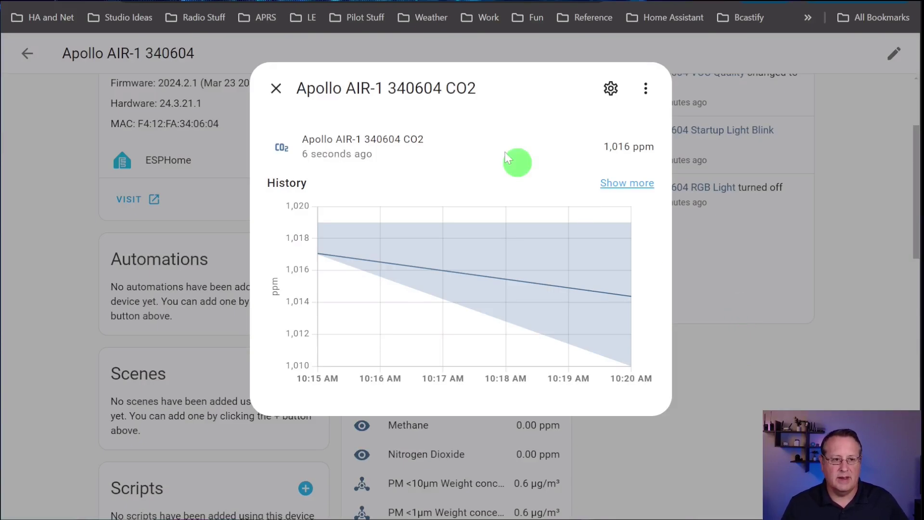
{"action": "left_click", "coordinate": [276, 88]}
Check the Configuration card's SEN55 offsets, including the 6.0 °C temperature offset
{"action": "scroll", "coordinate": [641, 370], "scroll_direction": "down", "scroll_amount": 8}
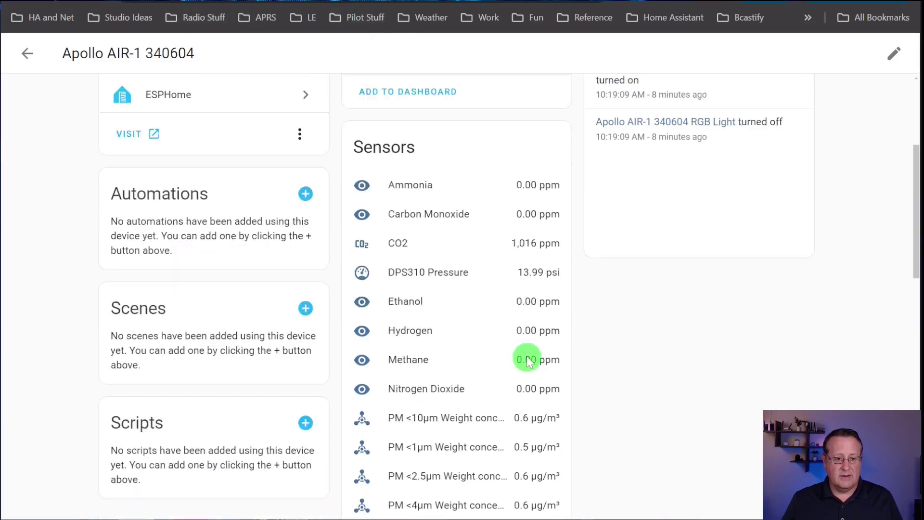
{"action": "scroll", "coordinate": [619, 379], "scroll_direction": "down", "scroll_amount": 5}
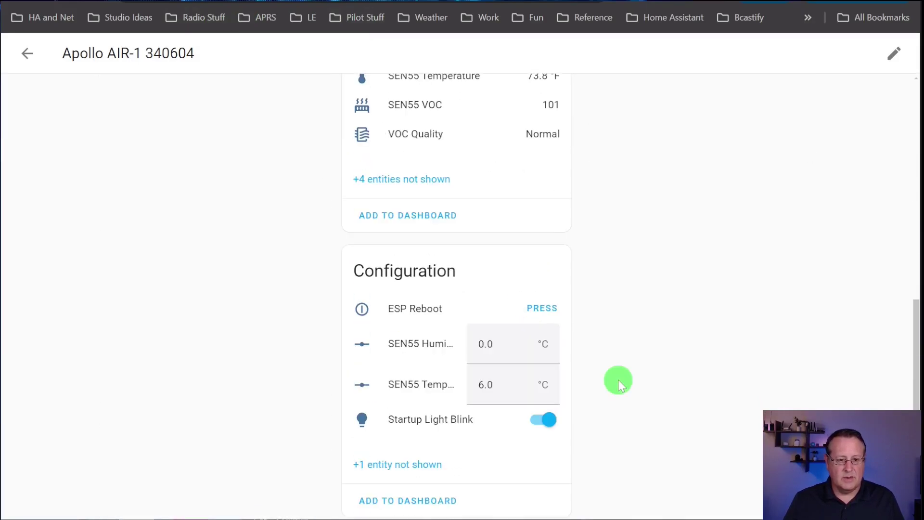
{"action": "scroll", "coordinate": [628, 385], "scroll_direction": "up", "scroll_amount": 3}
{"action": "scroll", "coordinate": [629, 377], "scroll_direction": "down", "scroll_amount": 4}
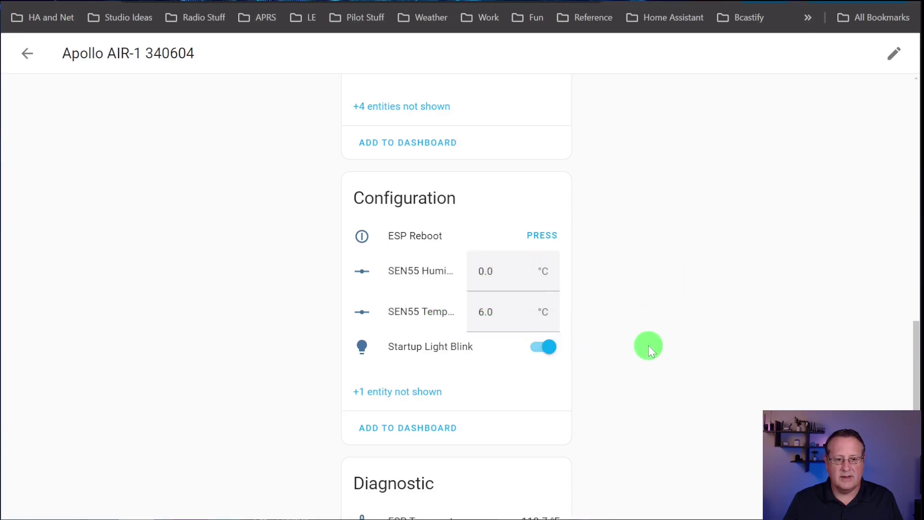
{"action": "scroll", "coordinate": [648, 345], "scroll_direction": "up", "scroll_amount": 3}
{"action": "scroll", "coordinate": [648, 345], "scroll_direction": "down", "scroll_amount": 6}
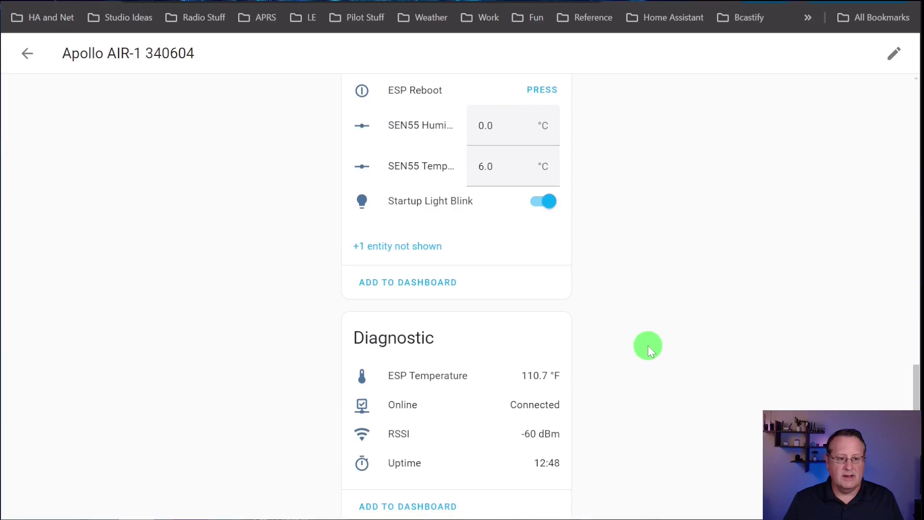
{"action": "scroll", "coordinate": [648, 345], "scroll_direction": "down", "scroll_amount": 1}
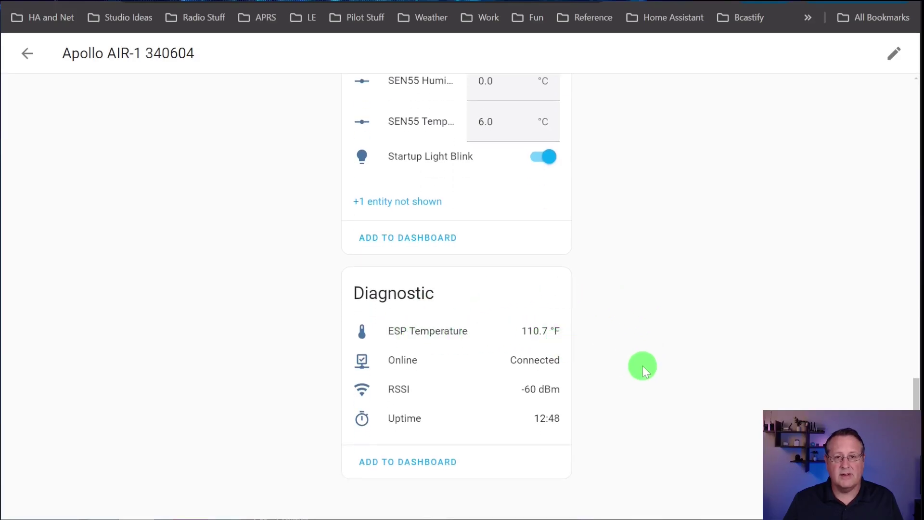
Review the Diagnostic card's ESP stats, showing the sensor connected at -58 dBm
{"action": "scroll", "coordinate": [628, 356], "scroll_direction": "up", "scroll_amount": 4}
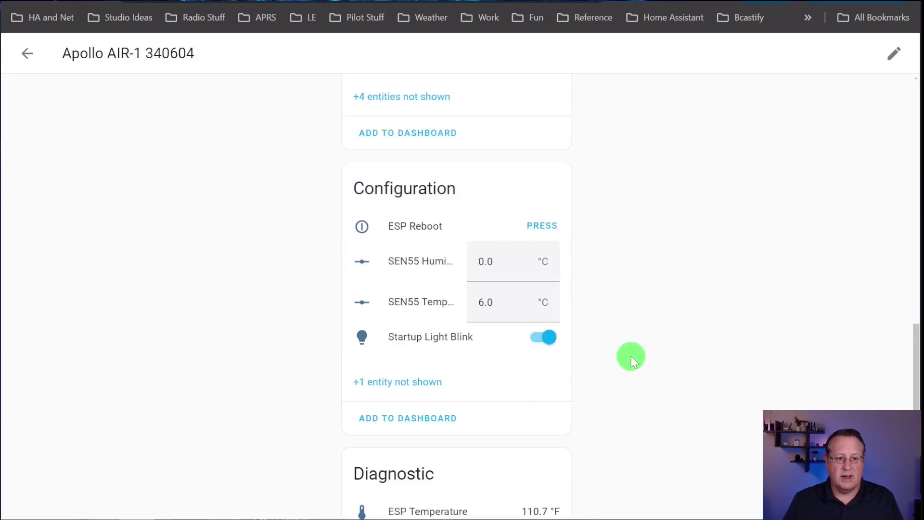
{"action": "scroll", "coordinate": [631, 360], "scroll_direction": "up", "scroll_amount": 9}
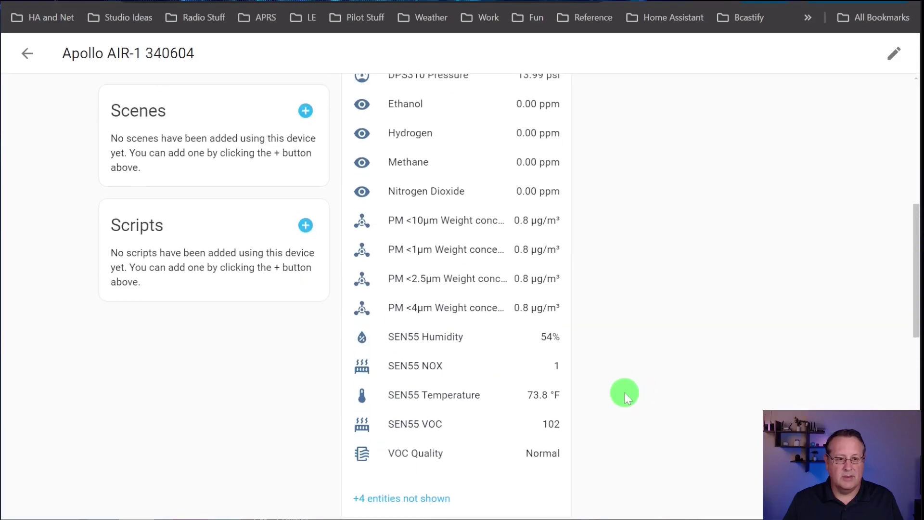
{"action": "scroll", "coordinate": [626, 397], "scroll_direction": "up", "scroll_amount": 3}
{"action": "scroll", "coordinate": [625, 396], "scroll_direction": "up", "scroll_amount": 3}
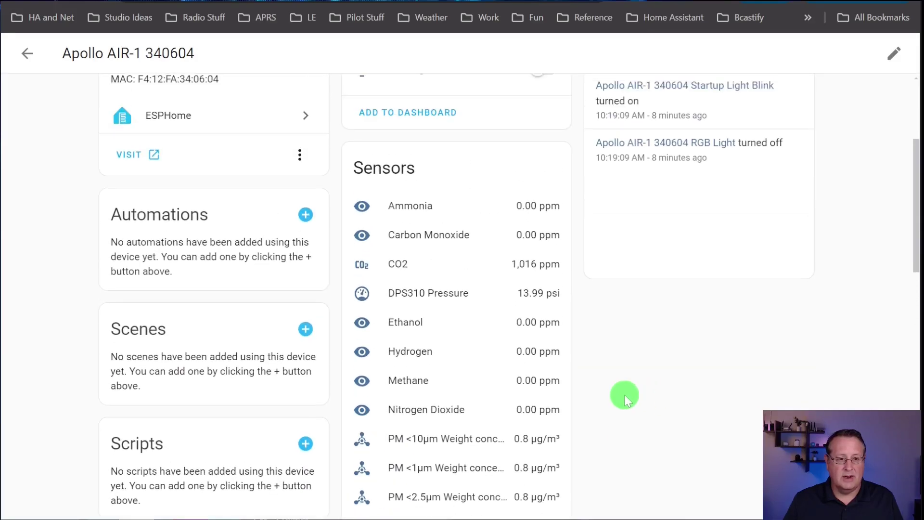
{"action": "scroll", "coordinate": [624, 399], "scroll_direction": "down", "scroll_amount": 5}
{"action": "scroll", "coordinate": [624, 400], "scroll_direction": "down", "scroll_amount": 2}
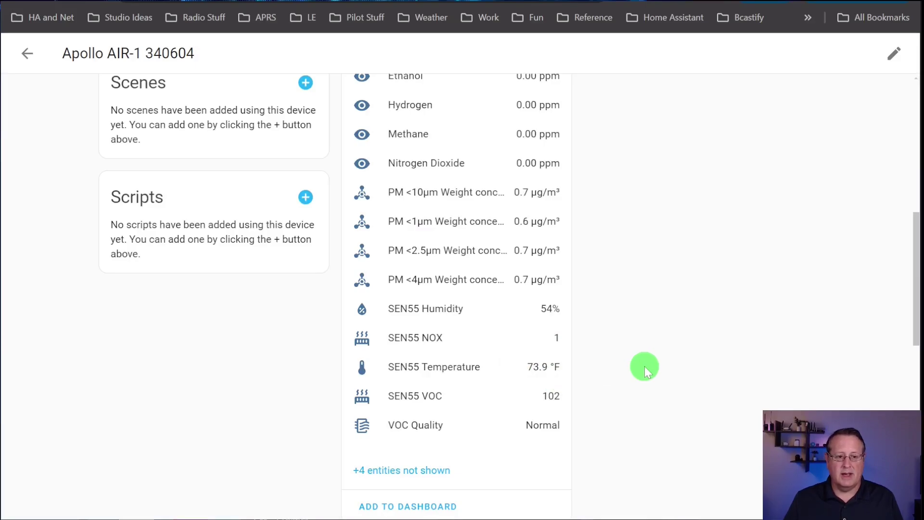
{"action": "scroll", "coordinate": [644, 370], "scroll_direction": "down", "scroll_amount": 8}
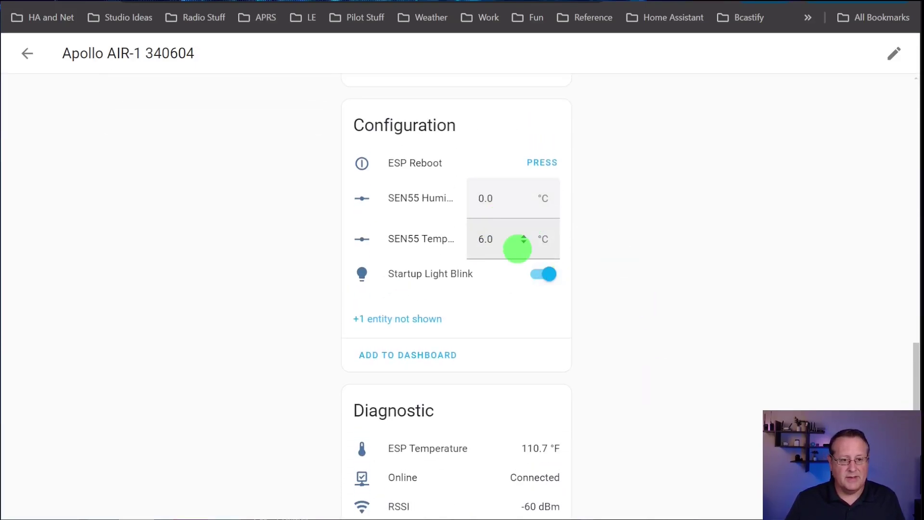
{"action": "scroll", "coordinate": [727, 346], "scroll_direction": "down", "scroll_amount": 1}
{"action": "scroll", "coordinate": [725, 344], "scroll_direction": "down", "scroll_amount": 2}
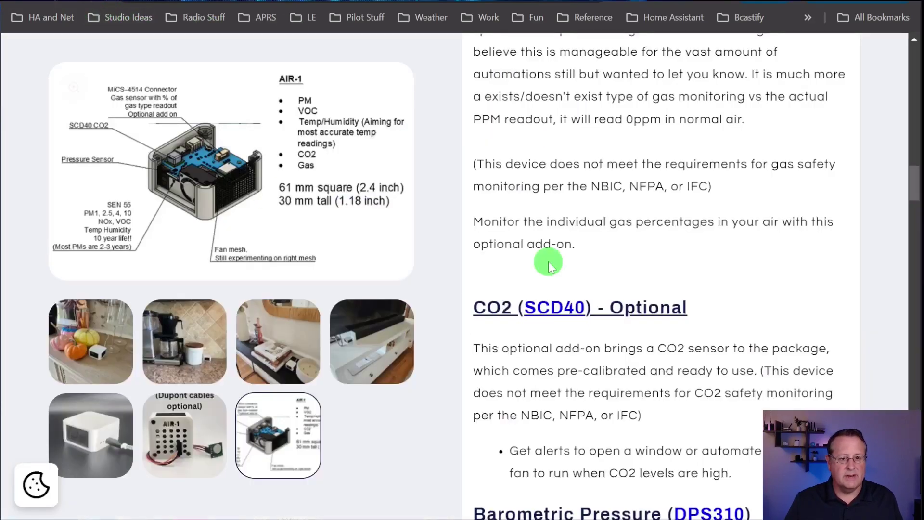
Check the GPIO Header Addon choices and show the GPIO Header Option photo as the main image
{"action": "scroll", "coordinate": [558, 251], "scroll_direction": "up", "scroll_amount": 8}
{"action": "scroll", "coordinate": [558, 252], "scroll_direction": "up", "scroll_amount": 10}
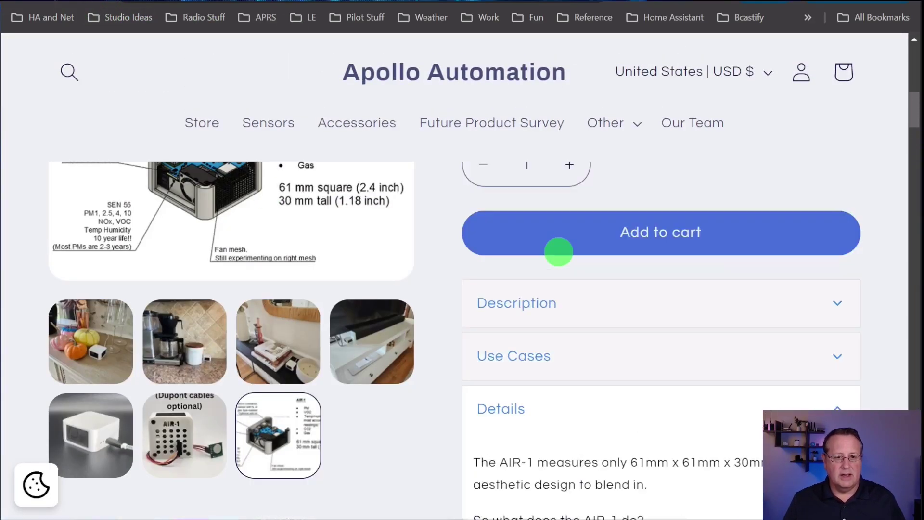
{"action": "scroll", "coordinate": [725, 298], "scroll_direction": "down", "scroll_amount": 4}
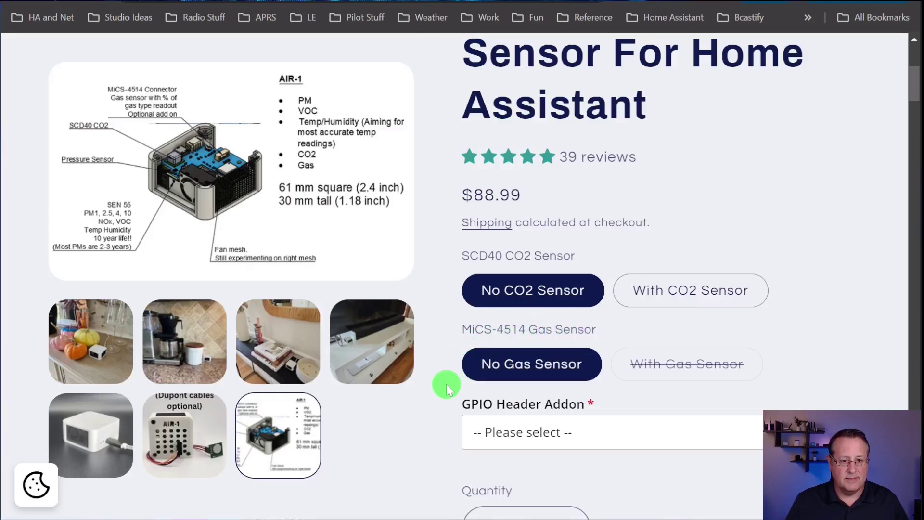
{"action": "scroll", "coordinate": [431, 399], "scroll_direction": "down", "scroll_amount": 3}
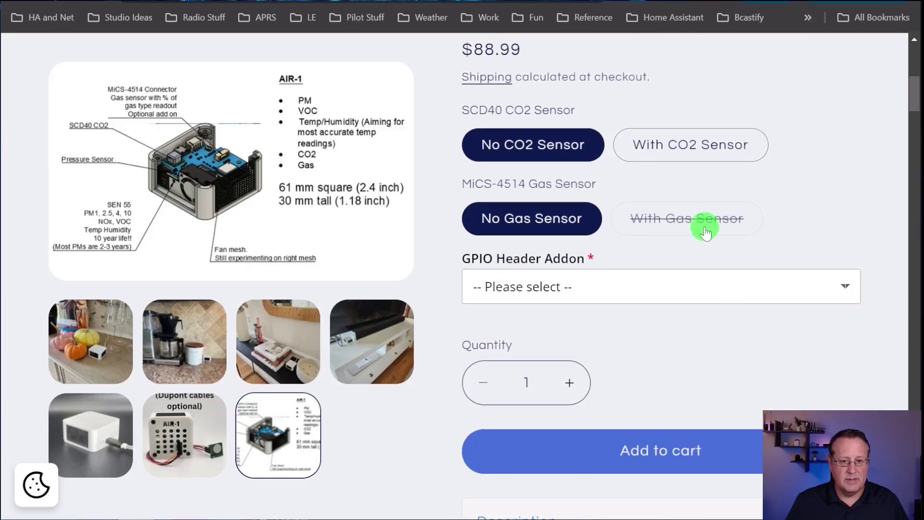
{"action": "scroll", "coordinate": [718, 268], "scroll_direction": "up", "scroll_amount": 1}
{"action": "scroll", "coordinate": [714, 322], "scroll_direction": "up", "scroll_amount": 6}
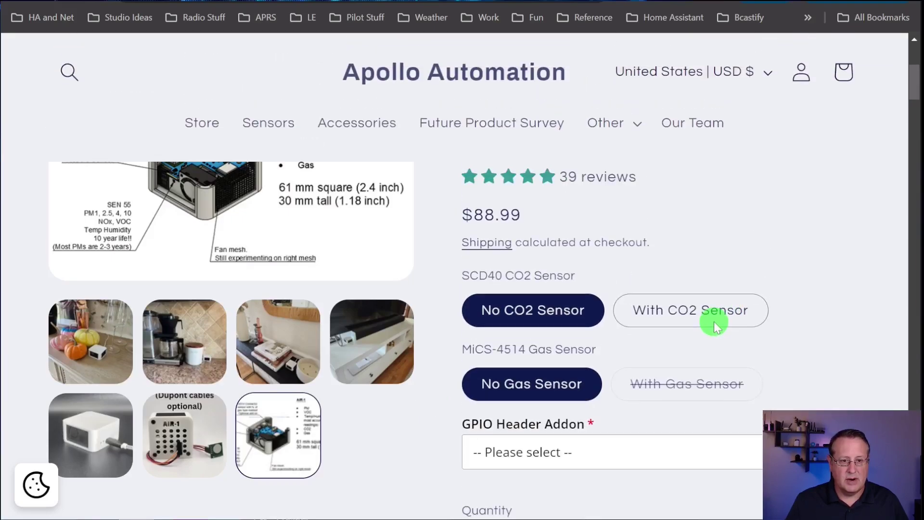
{"action": "scroll", "coordinate": [714, 322], "scroll_direction": "down", "scroll_amount": 7}
{"action": "left_click", "coordinate": [759, 288]}
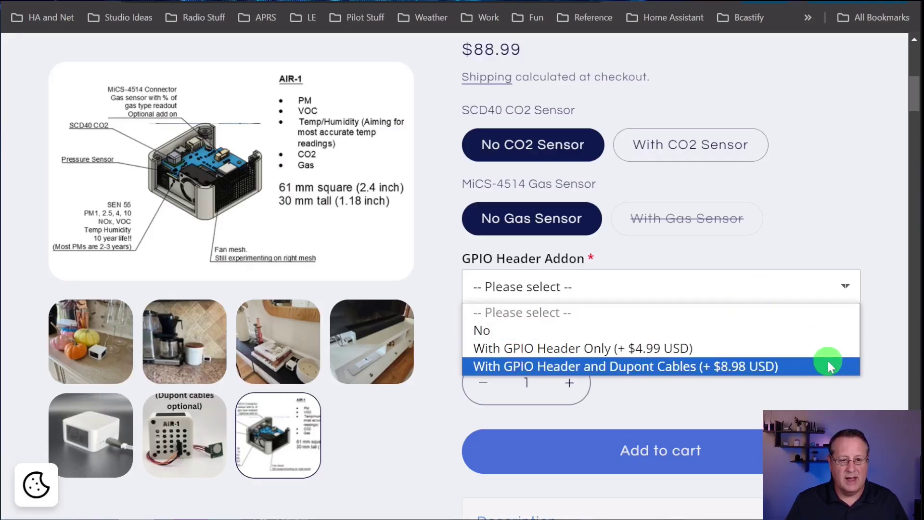
{"action": "left_click", "coordinate": [187, 419]}
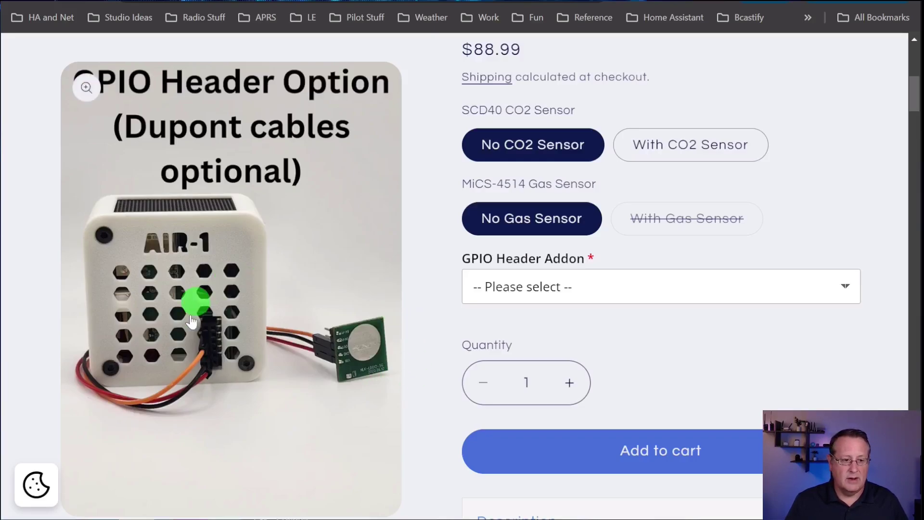
{"action": "scroll", "coordinate": [426, 376], "scroll_direction": "down", "scroll_amount": 9}
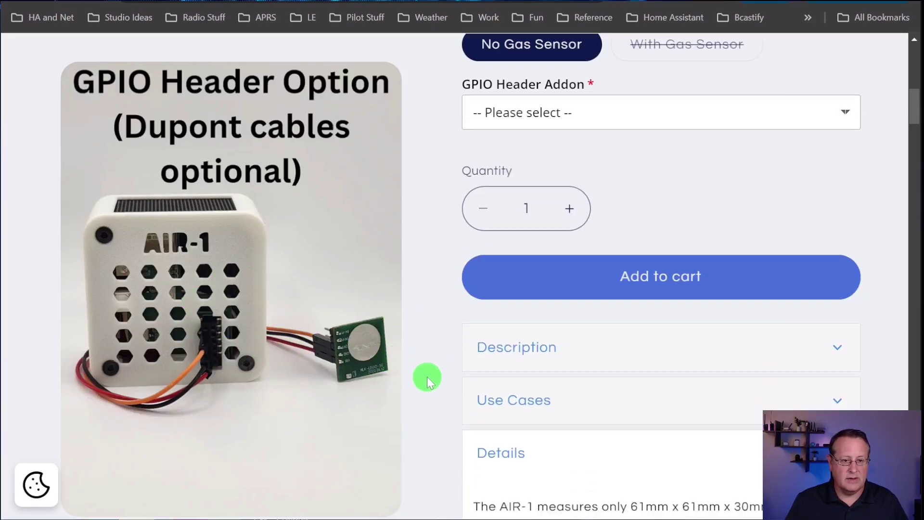